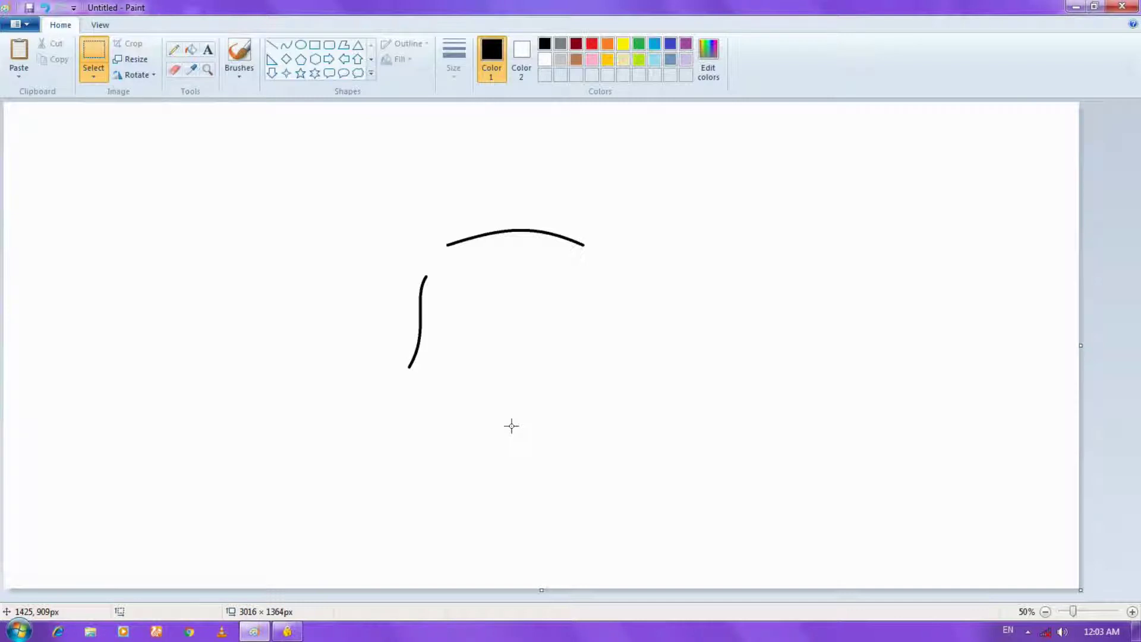
Draw a black curve from the lower end of the face line, bulging outward as the cheek and ending under the chin
drag(409, 366, 452, 456)
click(456, 460)
click(287, 46)
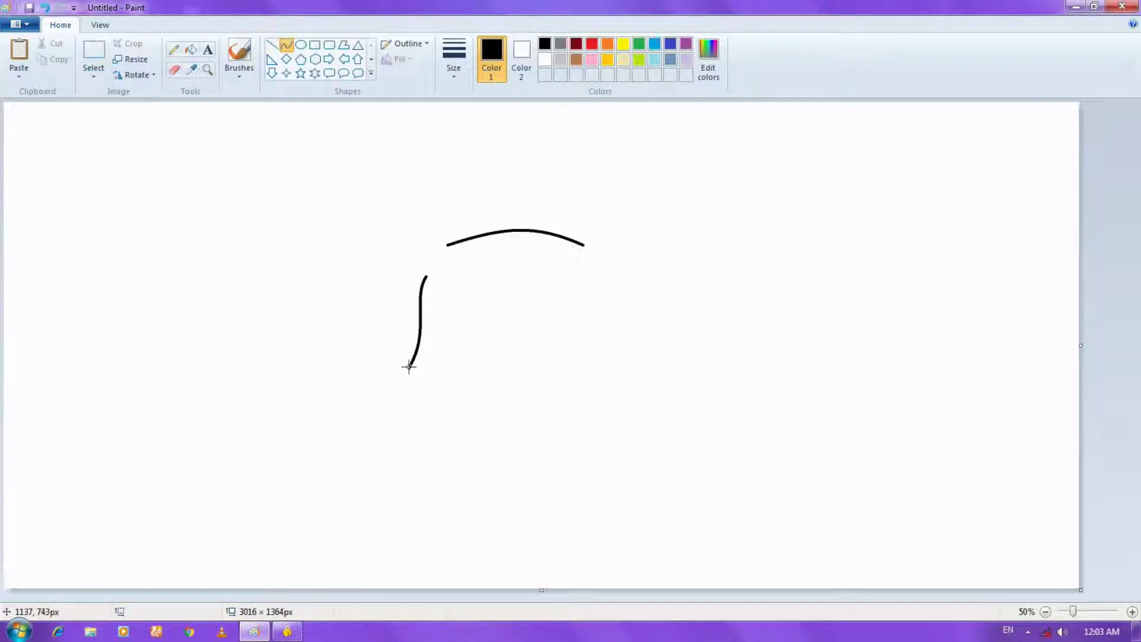
drag(409, 366, 467, 458)
drag(418, 408, 393, 395)
drag(393, 395, 389, 443)
click(301, 336)
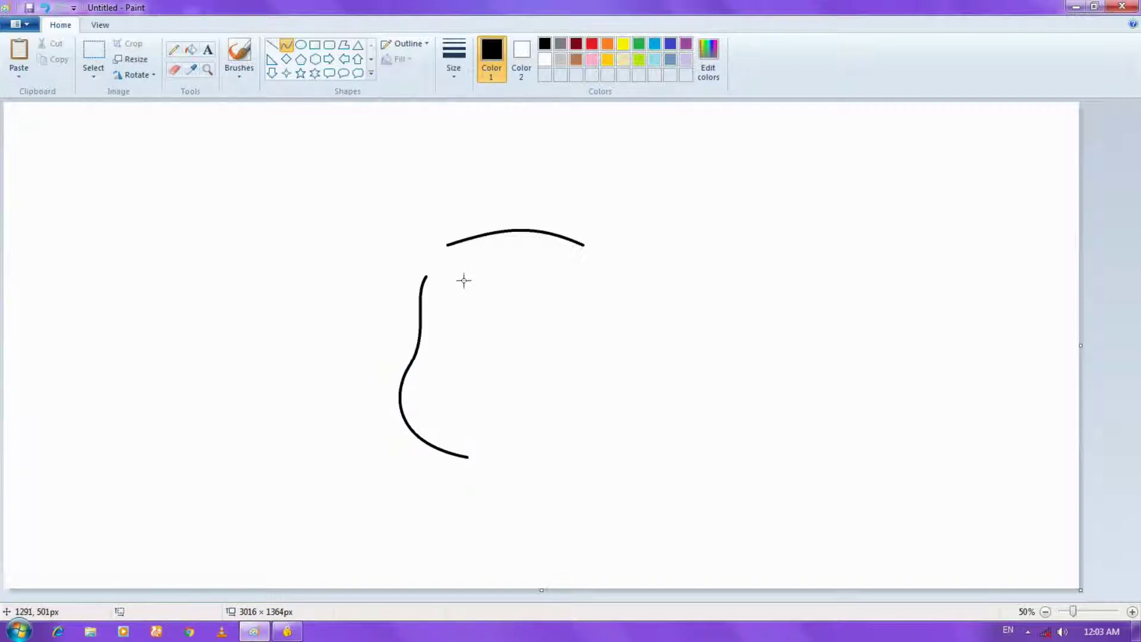
Draw the left ear as two bowed curves meeting at a pointed tip, with the lower edge spanning about 371 × 387 px
drag(449, 245, 400, 181)
click(253, 280)
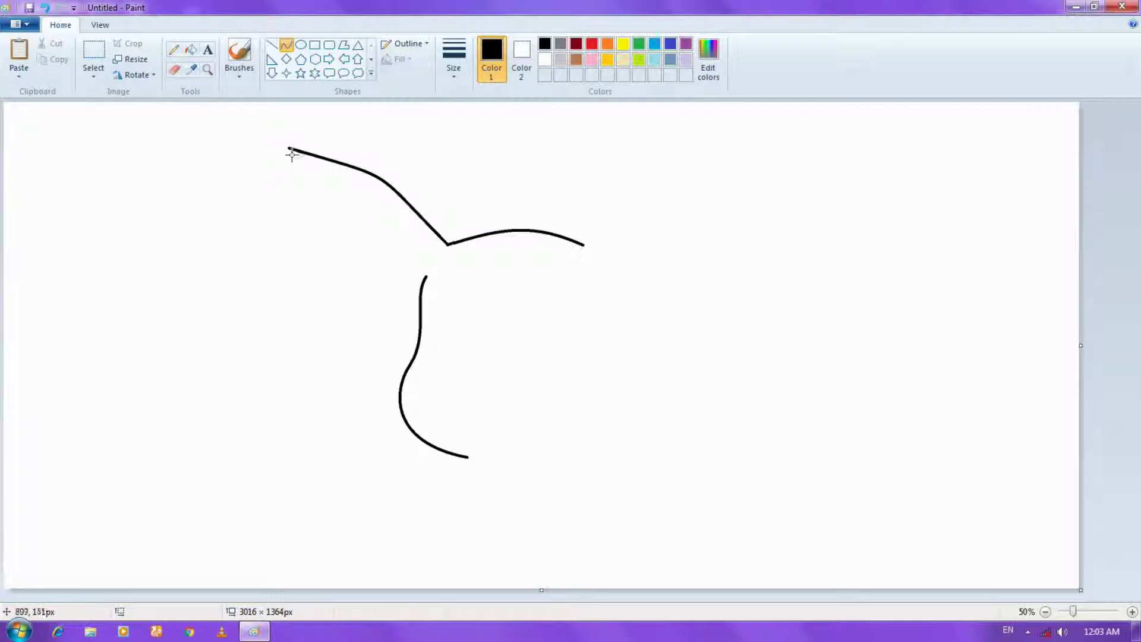
drag(287, 148, 418, 284)
drag(343, 209, 320, 222)
click(321, 224)
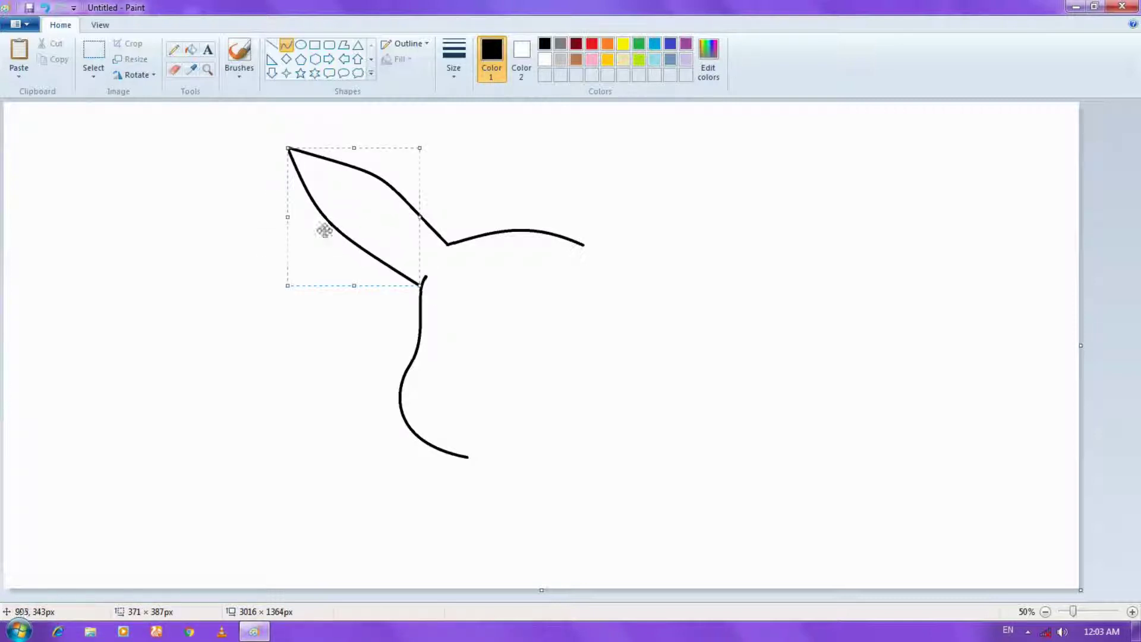
click(865, 338)
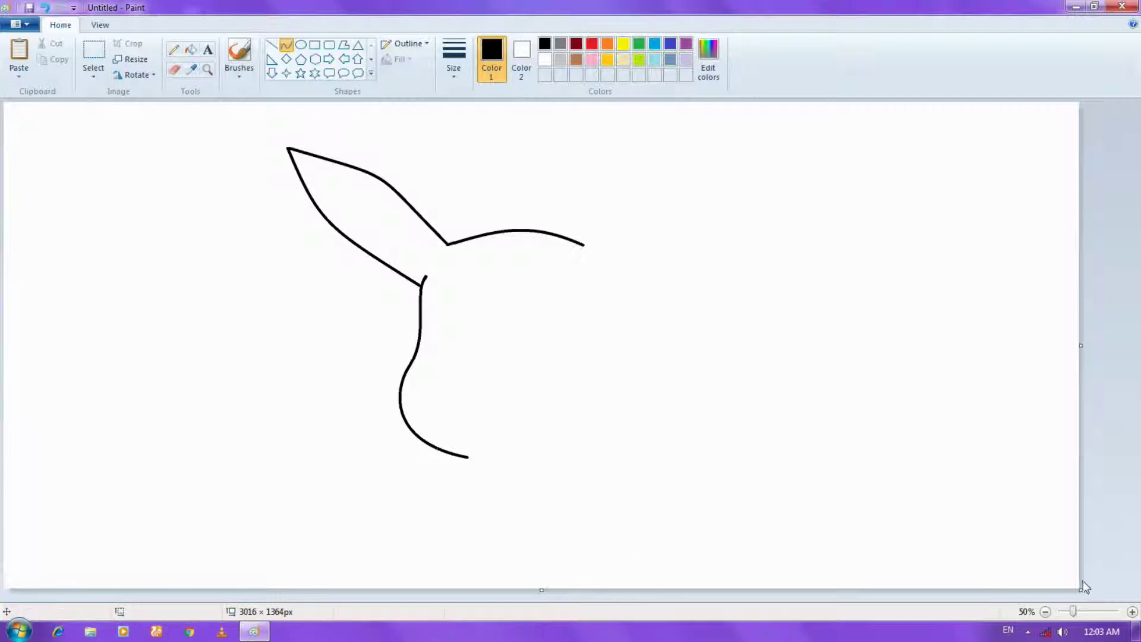
Enlarge the canvas to 3568 × 2472 px to make room for the body below the head
drag(1082, 590, 1087, 635)
drag(1136, 476, 1137, 522)
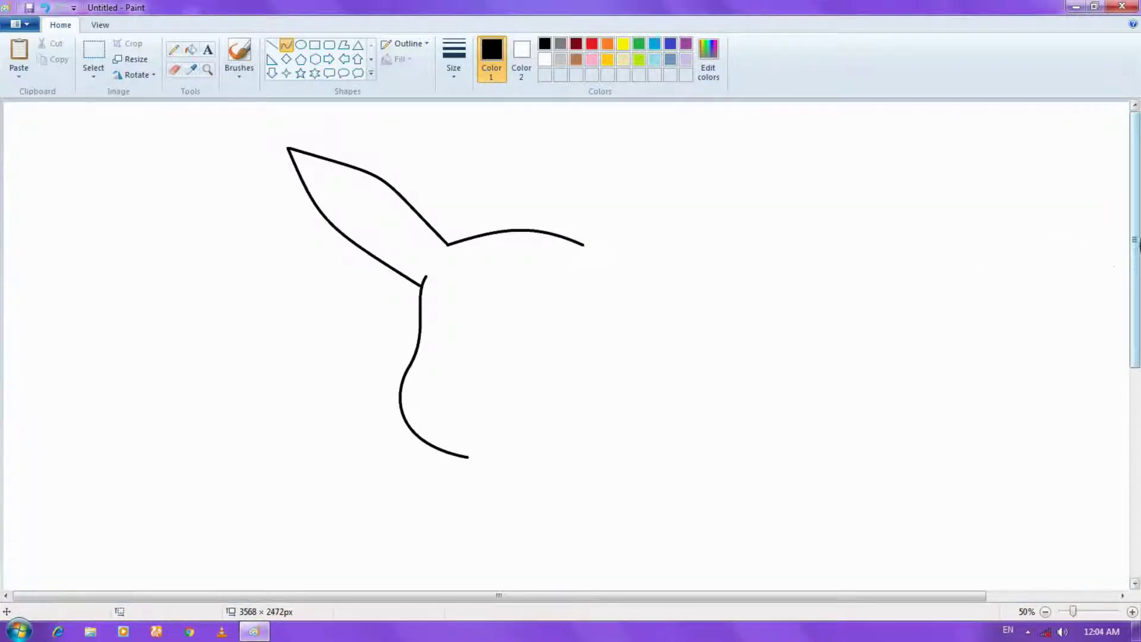
drag(1138, 245, 1138, 327)
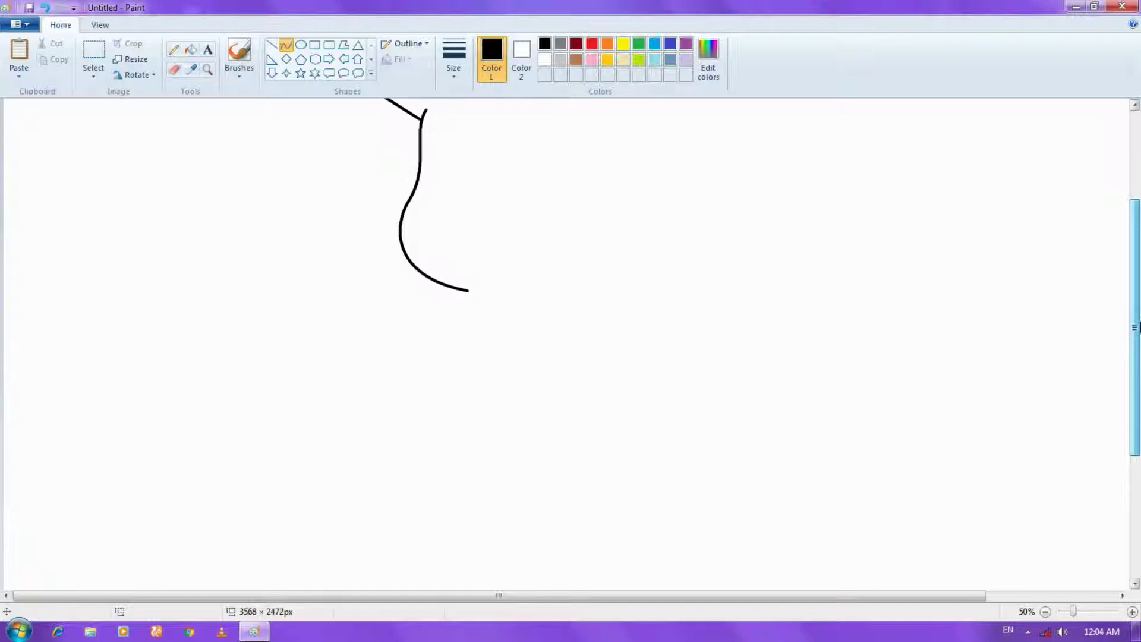
drag(425, 275, 359, 401)
drag(387, 363, 412, 345)
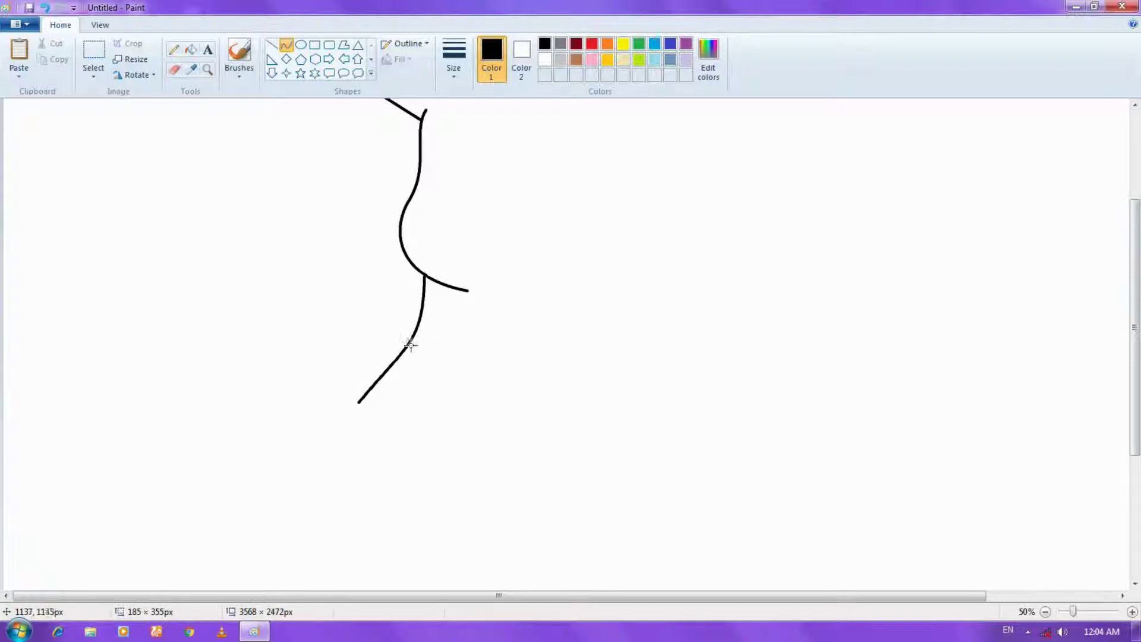
key(ctrl+z)
Draw the left side of the body with two joined curves running from the cheek down to the hip
drag(420, 272, 391, 374)
drag(402, 318, 411, 281)
drag(406, 333, 356, 435)
click(250, 436)
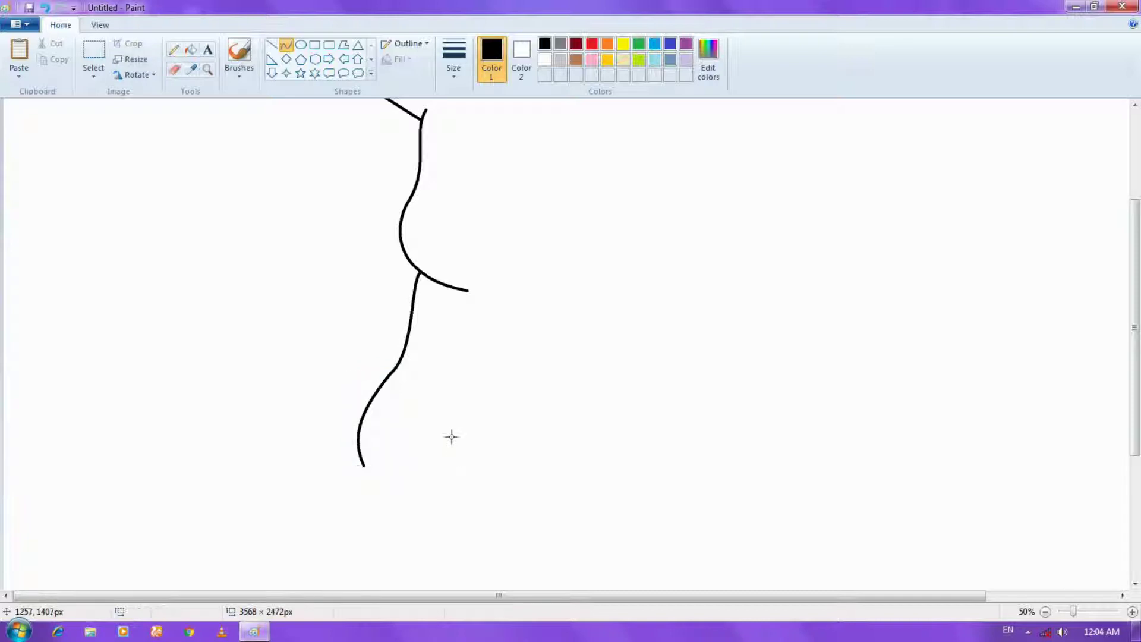
drag(385, 475, 315, 468)
key(Escape)
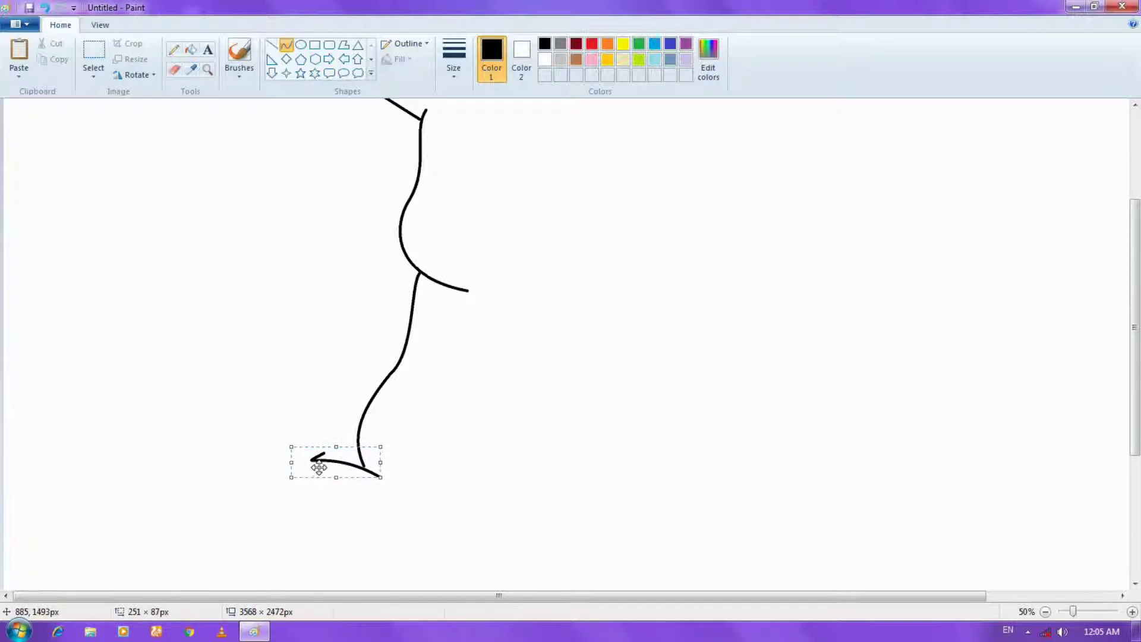
key(ctrl+z)
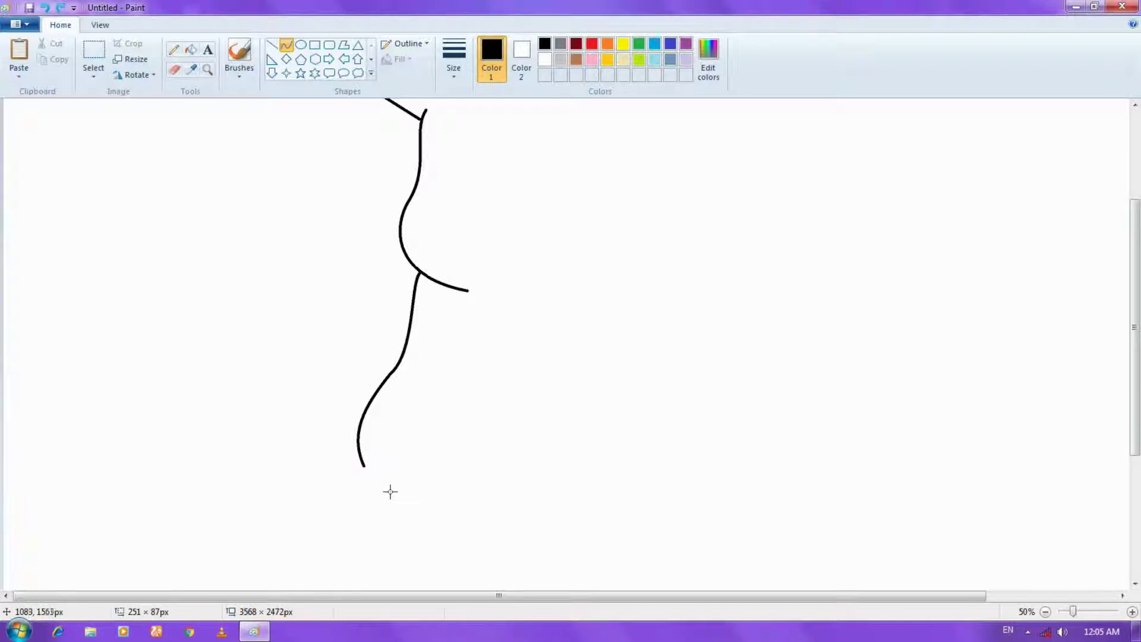
Draw the slanted left foot's upper edge, small toe tips and long lower edge with curves below the hip
mouse_move(391, 492)
mouse_down()
mouse_move(323, 453)
mouse_move(323, 434)
mouse_move(310, 439)
mouse_move(318, 432)
mouse_move(324, 478)
mouse_move(308, 447)
mouse_move(331, 474)
mouse_up()
click(275, 456)
key(ctrl+z)
mouse_move(324, 459)
mouse_down()
mouse_move(308, 445)
mouse_move(347, 527)
mouse_move(382, 549)
mouse_move(299, 453)
mouse_up()
click(286, 469)
click(301, 454)
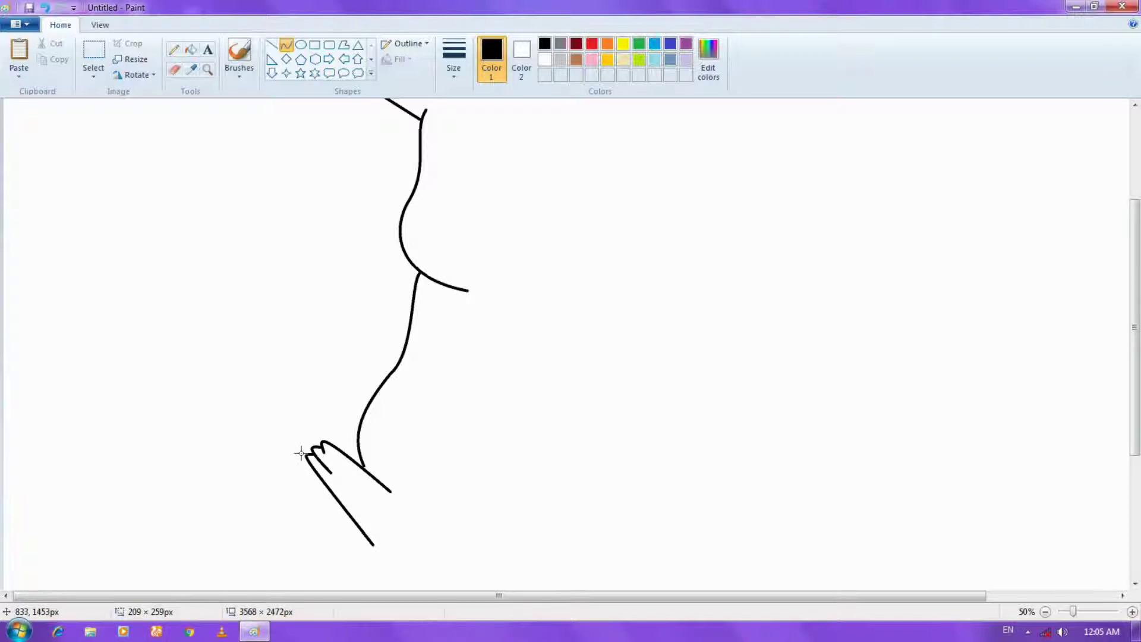
Round off the left foot with a curved heel and add another short toe line inside it
click(411, 529)
drag(373, 543, 431, 556)
click(459, 519)
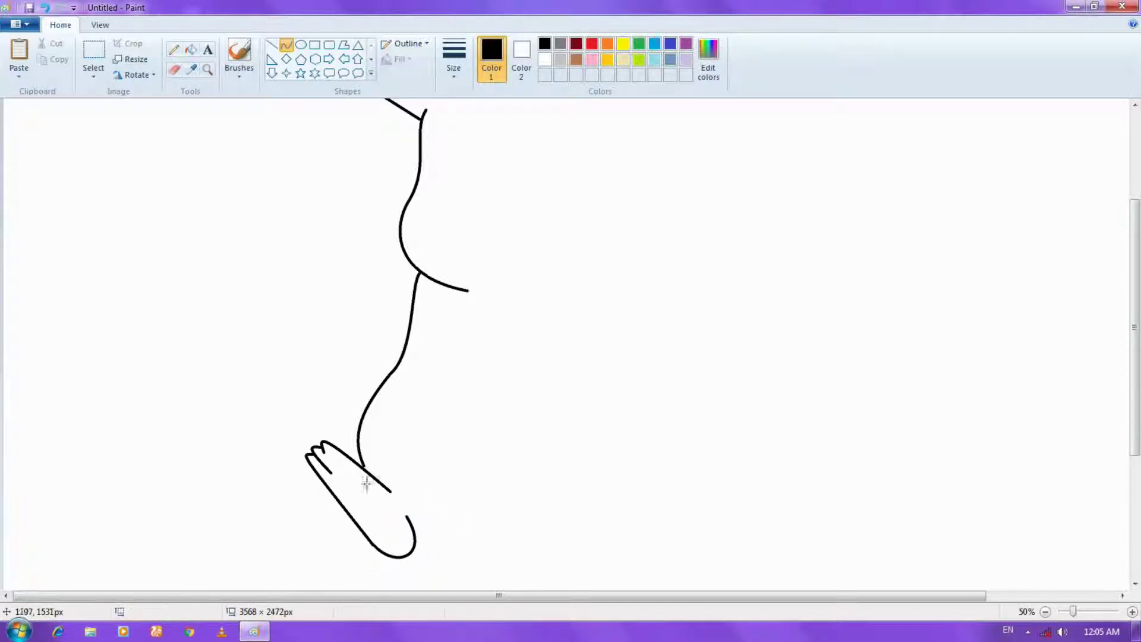
key(ctrl+z)
drag(322, 450, 350, 475)
click(427, 529)
Draw the left arm as two downward curves beside the foot, with the inner one spanning about 81 × 375 px
drag(501, 597, 537, 597)
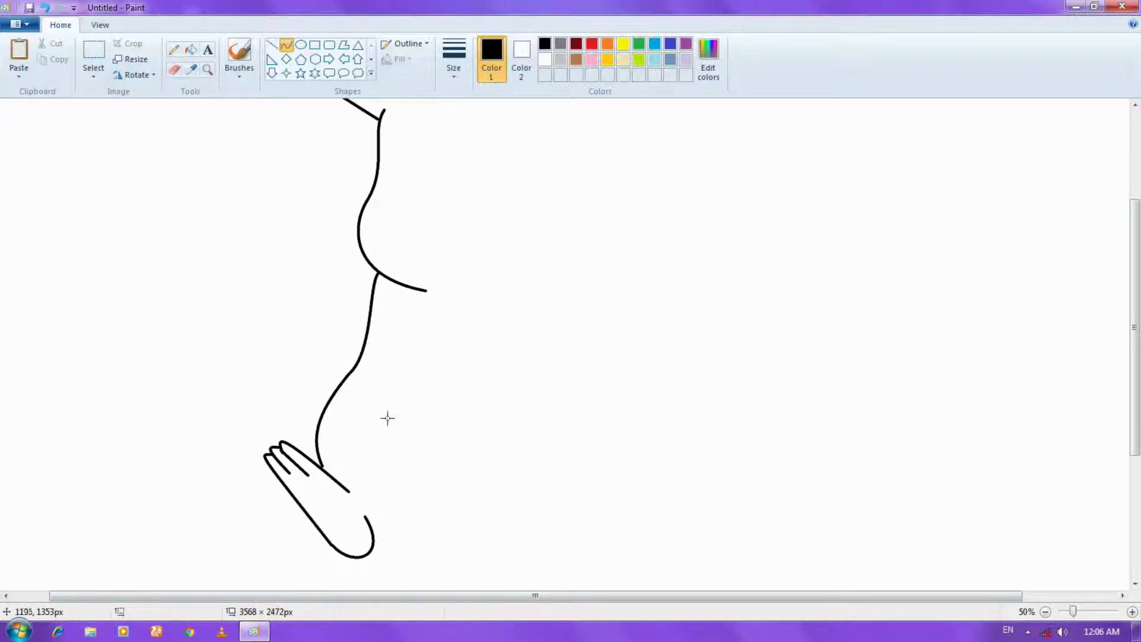
drag(374, 423, 424, 538)
mouse_move(404, 494)
mouse_down()
mouse_move(384, 470)
mouse_move(387, 502)
mouse_up()
click(387, 501)
click(459, 440)
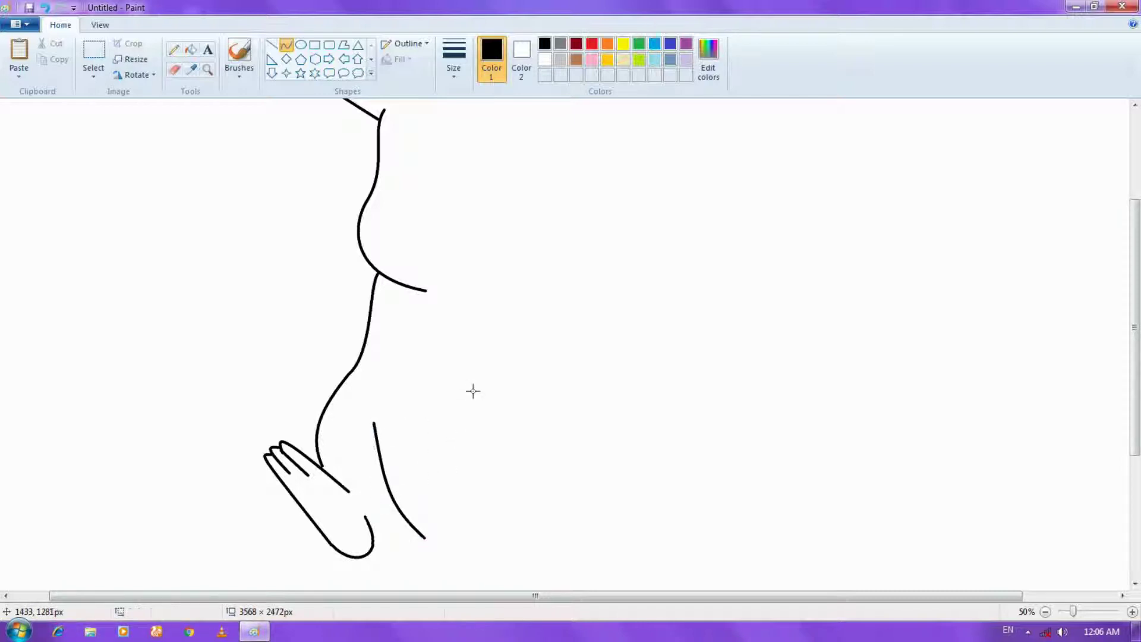
drag(473, 376, 471, 528)
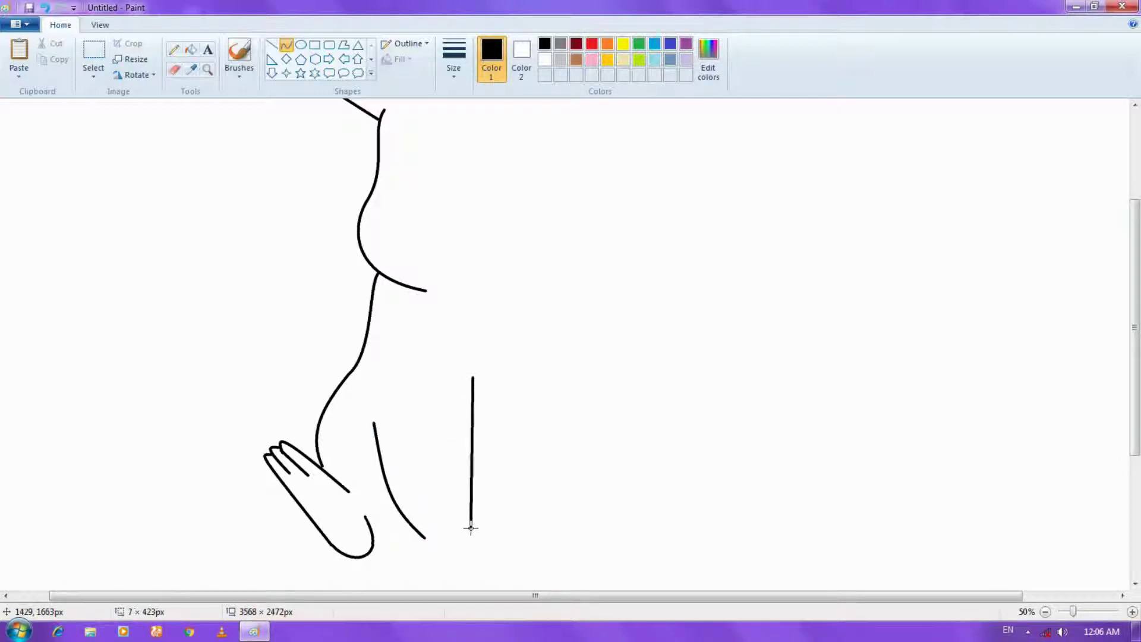
key(ctrl+z)
drag(452, 385, 480, 484)
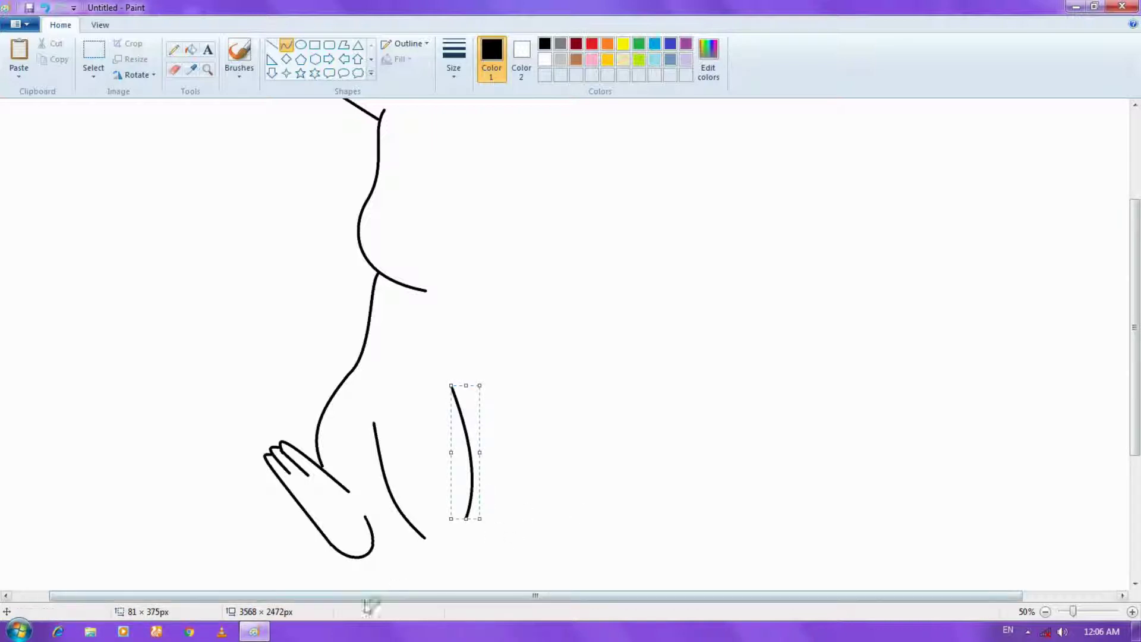
click(416, 539)
Join the lower ends of the two arm curves with small zigzag curves forming the fingers
drag(424, 538, 435, 537)
drag(430, 543, 423, 558)
click(457, 537)
mouse_move(466, 515)
mouse_down()
mouse_move(475, 527)
mouse_move(454, 528)
mouse_move(474, 556)
mouse_move(450, 538)
mouse_move(465, 553)
mouse_move(450, 540)
mouse_move(450, 556)
mouse_move(437, 552)
mouse_up()
click(489, 529)
click(494, 549)
key(ctrl+z)
click(429, 542)
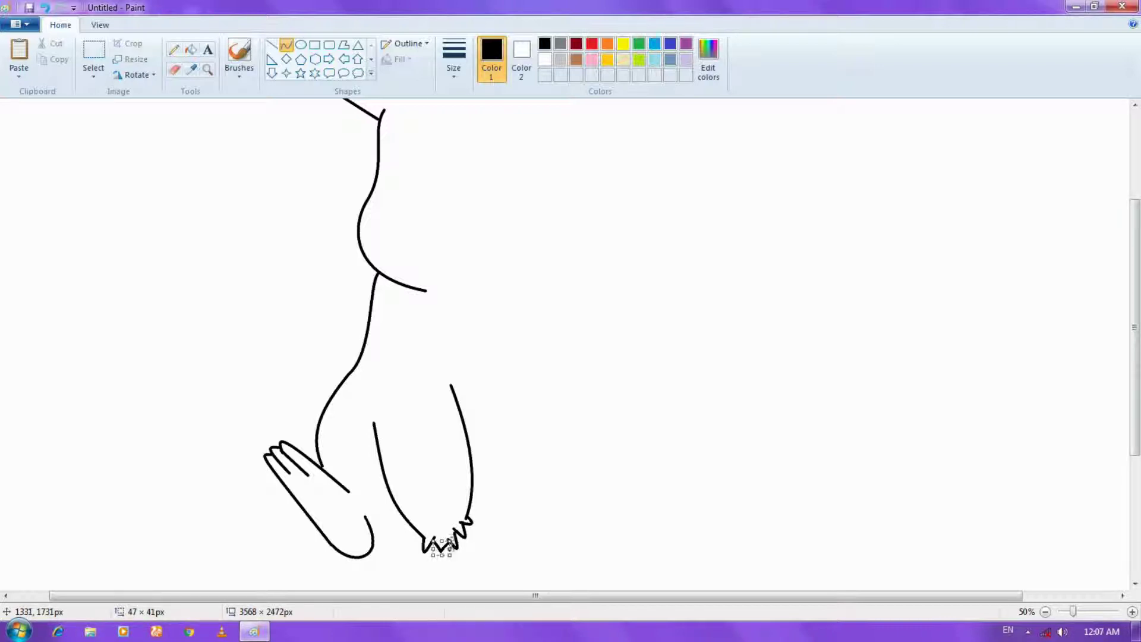
click(558, 489)
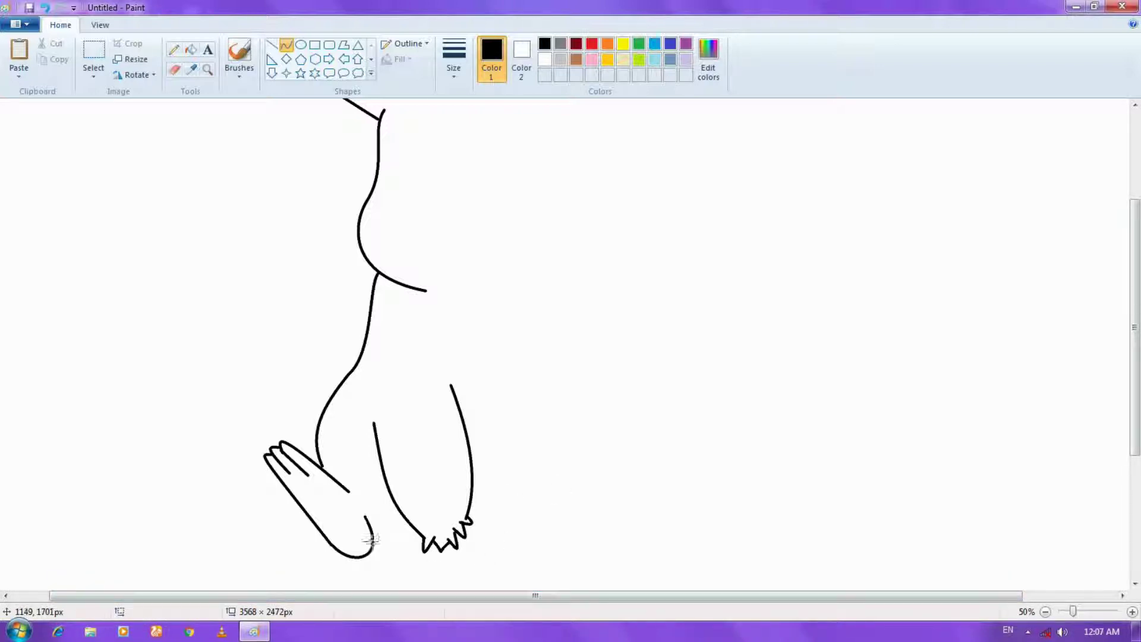
Connect the left heel to the hand with a slightly bowed curve about 135 px wide
drag(373, 543, 418, 530)
mouse_move(398, 540)
mouse_down()
mouse_move(388, 549)
mouse_move(421, 536)
mouse_move(379, 547)
mouse_move(405, 546)
mouse_up()
key(ctrl+z)
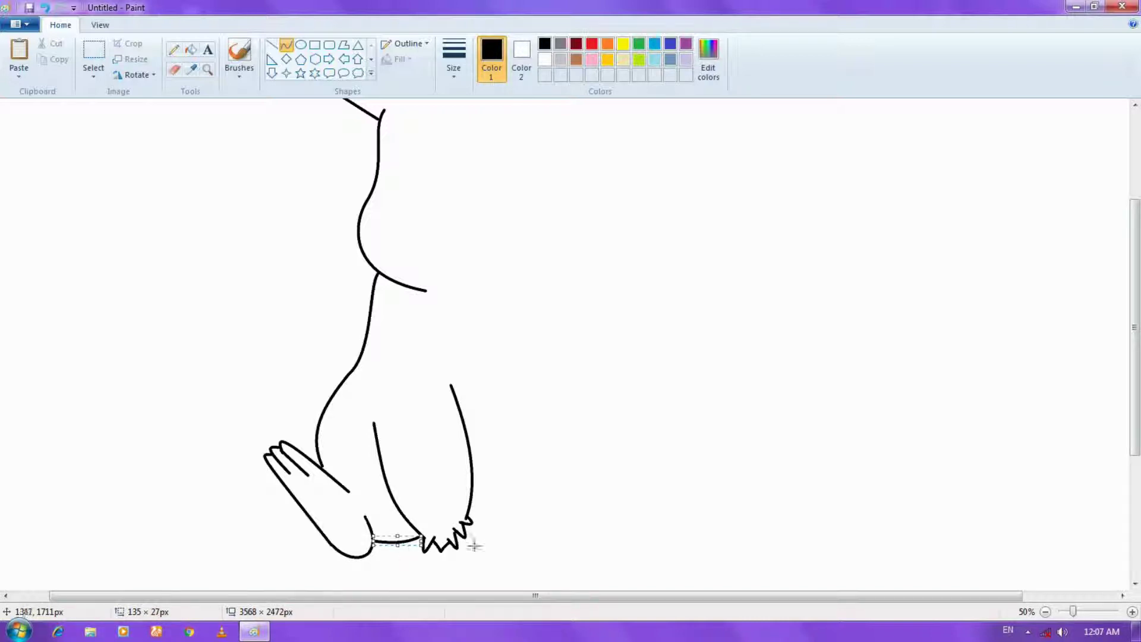
click(547, 531)
Draw the left eye as a circle with a smaller pupil circle inside its upper right edge
drag(1136, 425, 1136, 372)
click(301, 44)
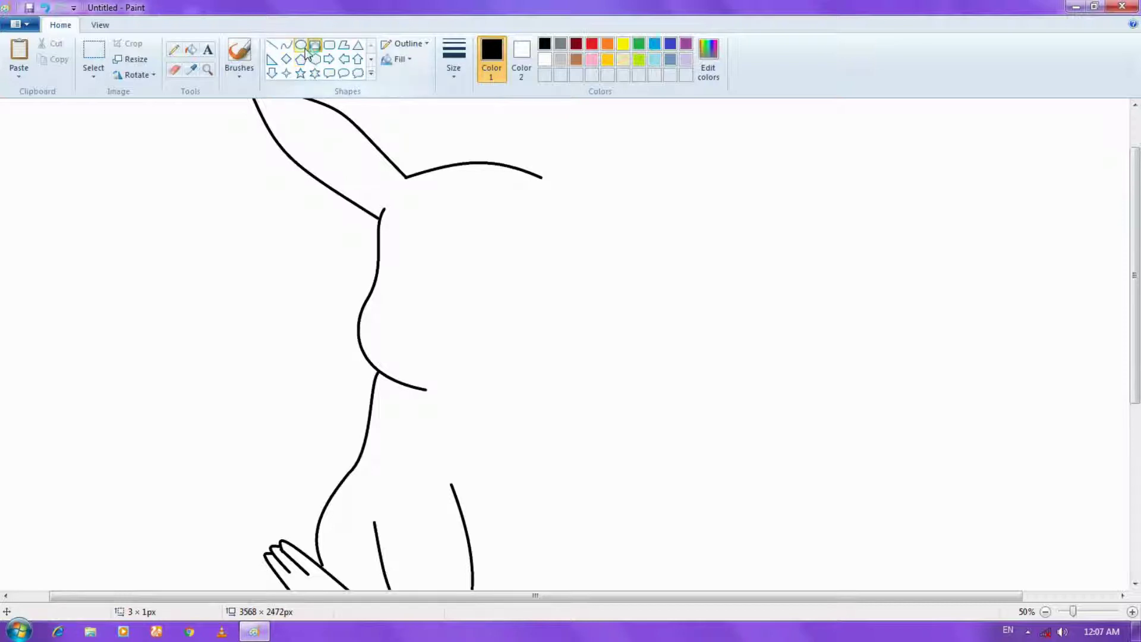
drag(405, 230, 461, 287)
click(402, 334)
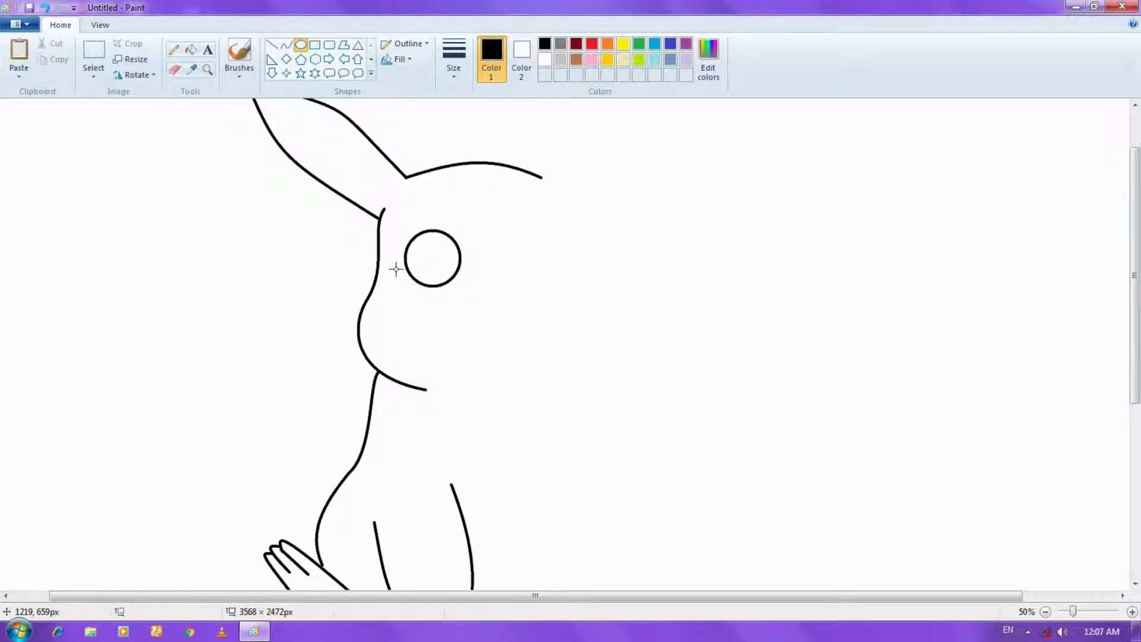
drag(428, 238, 458, 265)
click(488, 285)
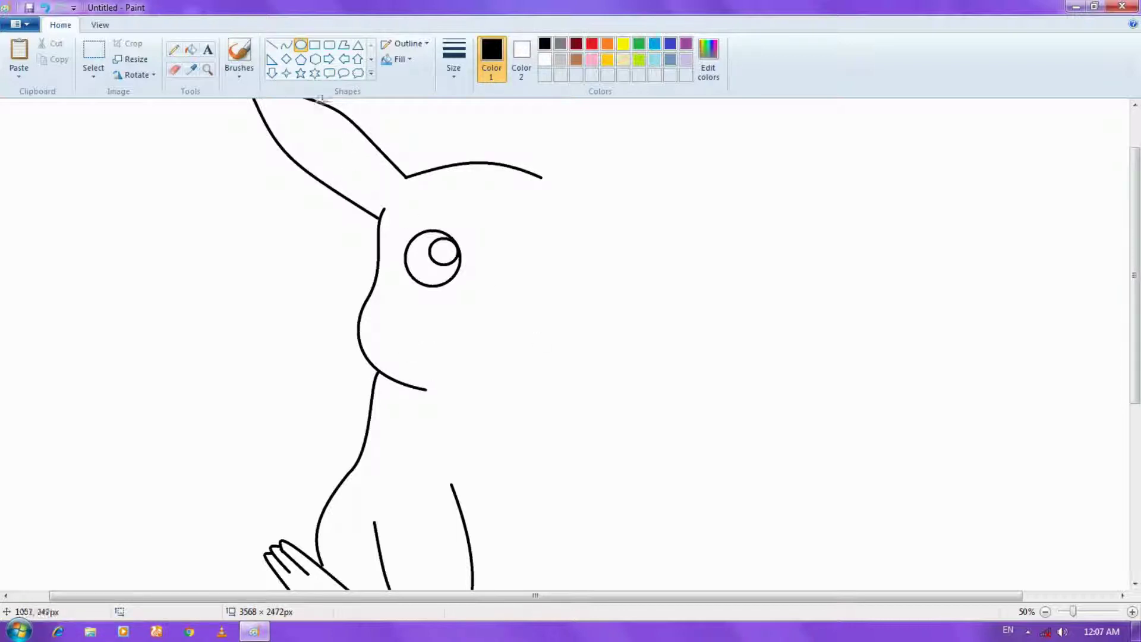
Draw a round cheek patch with a curve bulging inward from the left edge of the face
click(286, 44)
drag(366, 305, 430, 362)
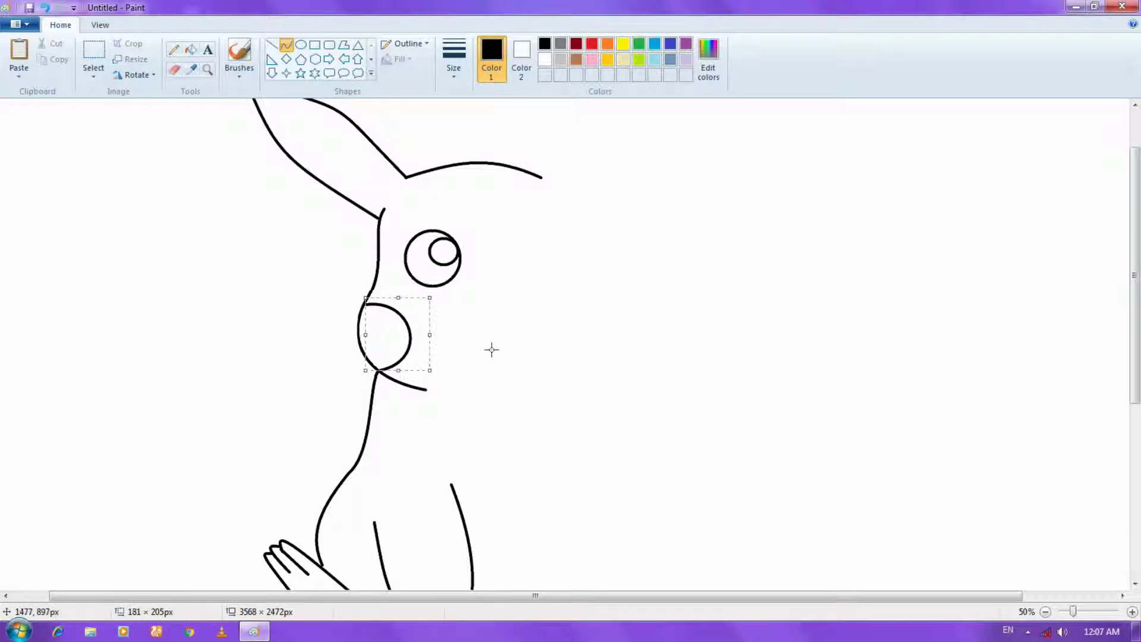
click(491, 349)
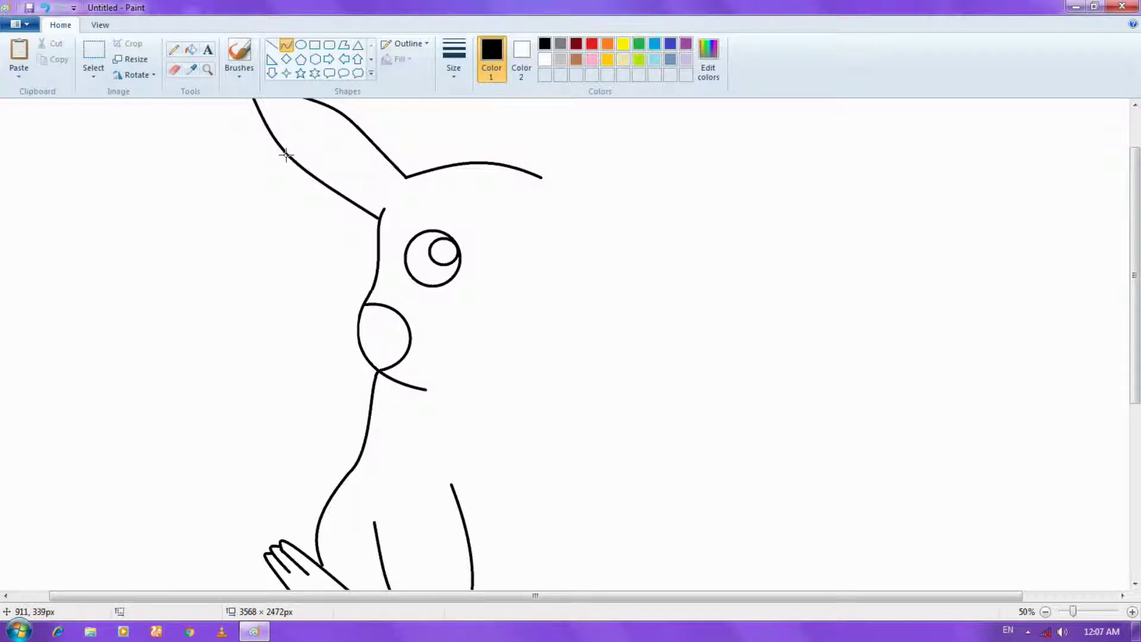
Draw a curved line across the left ear to separate its tip from the rest
drag(303, 98, 315, 176)
drag(303, 122, 299, 145)
click(357, 174)
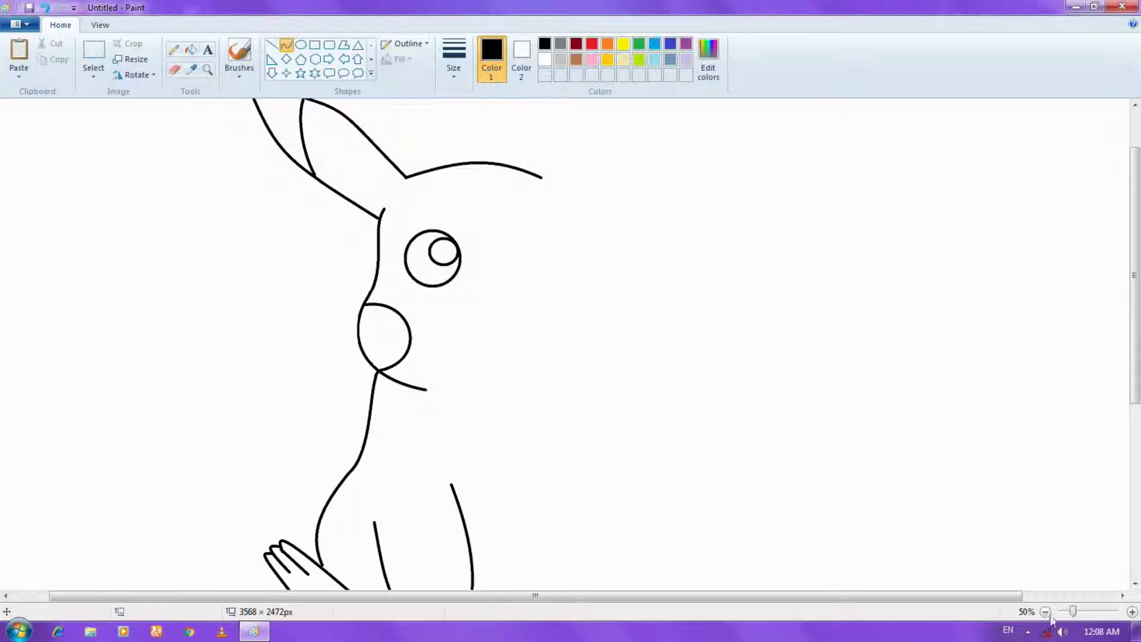
Copy the left half of the figure, paste it beside the original and flip the copy horizontally
click(1046, 612)
click(93, 56)
mouse_move(96, 109)
mouse_down()
mouse_move(207, 340)
mouse_move(285, 445)
mouse_move(262, 447)
mouse_up()
key(ctrl+c)
key(ctrl+v)
drag(105, 256, 359, 297)
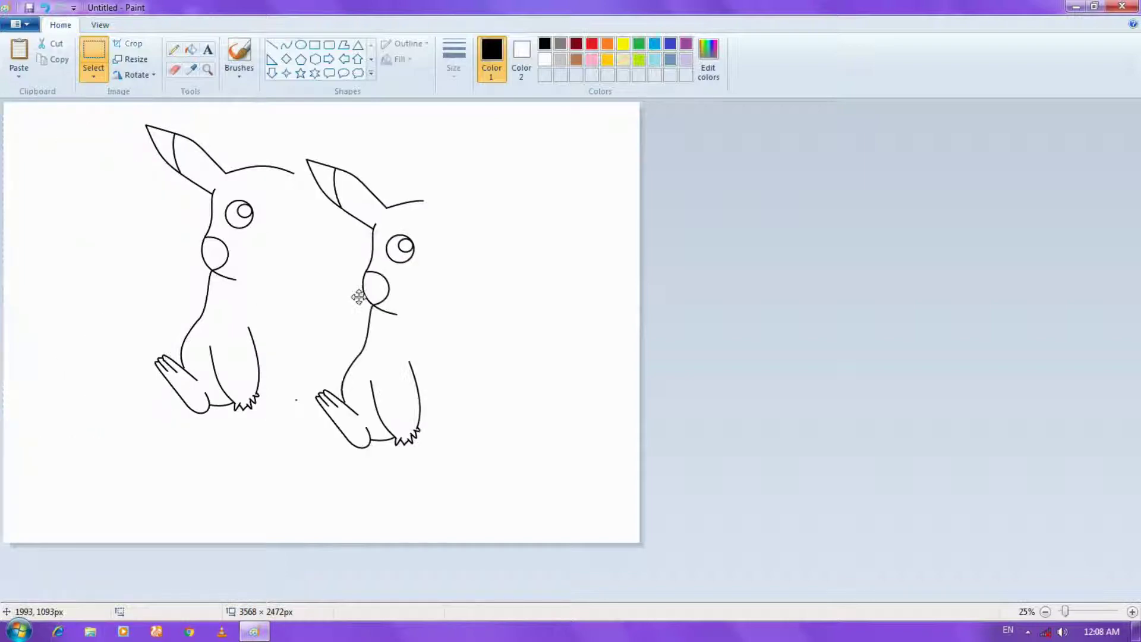
right_click(358, 298)
mouse_move(400, 403)
click(509, 469)
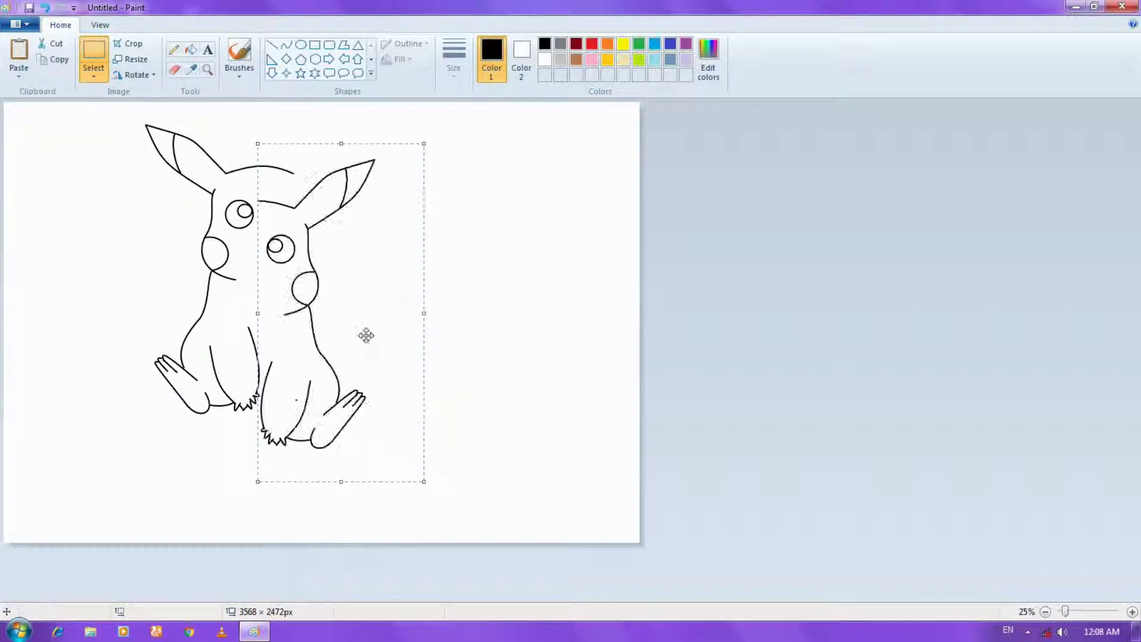
Move the mirrored half against the original and nudge it right so the heads join and the hands stay apart
drag(367, 336, 363, 300)
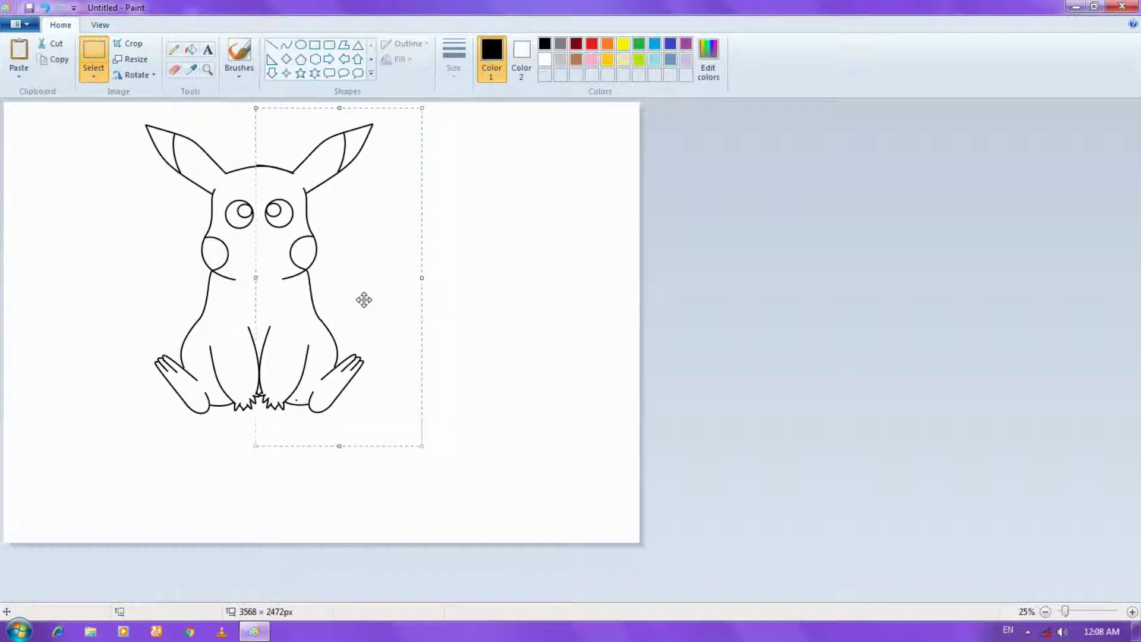
key(Right)
key(Right)
key(Right)
key(Right)
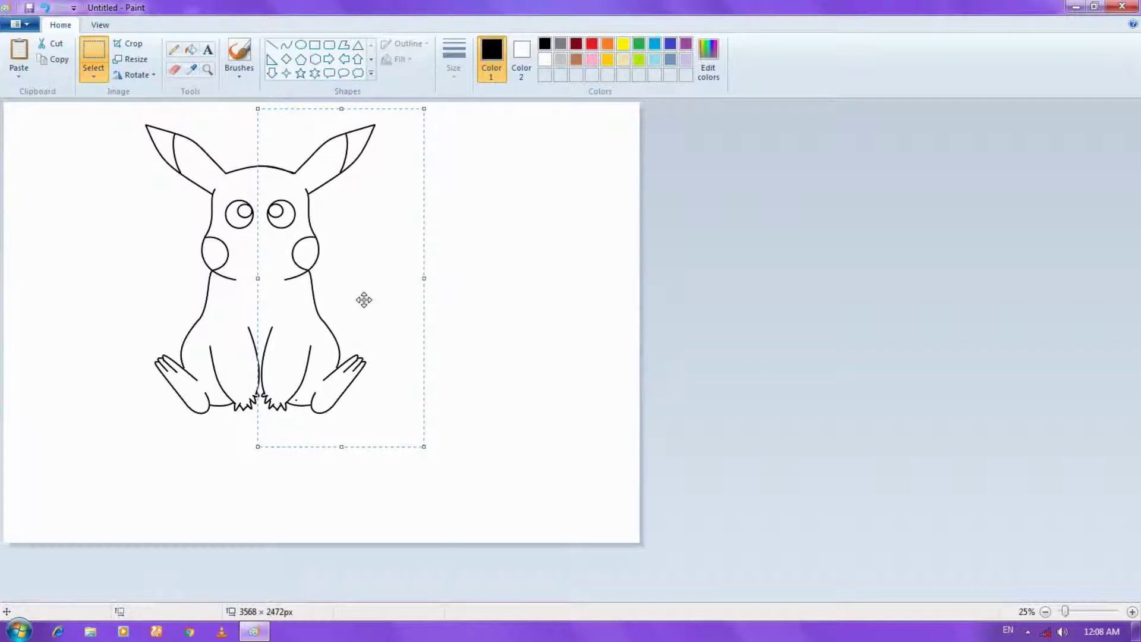
key(Right)
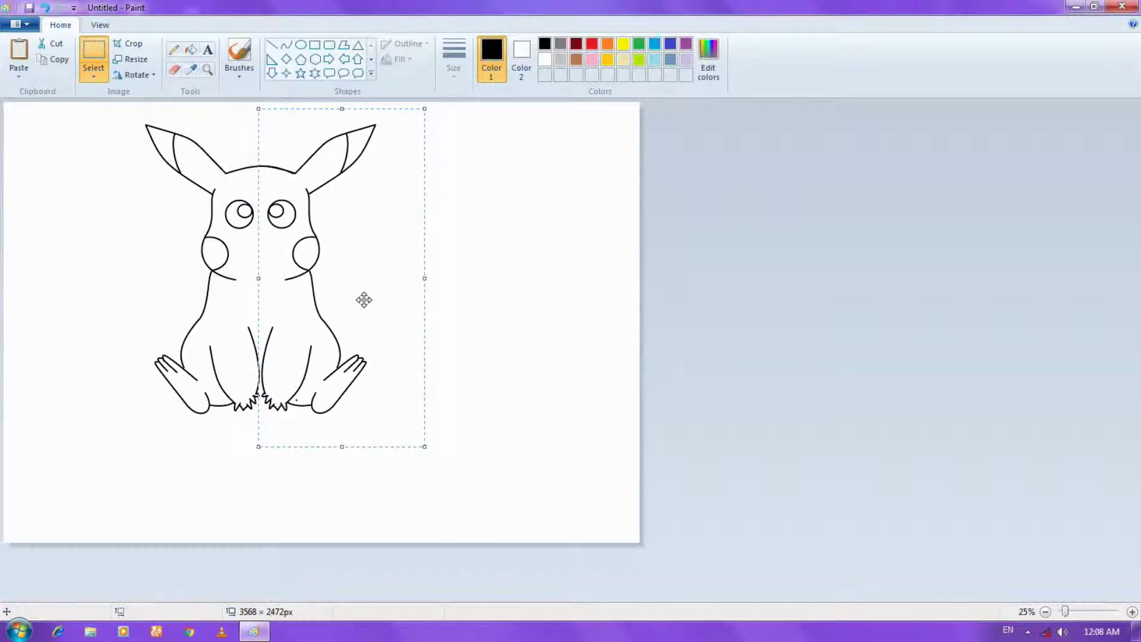
key(Right)
key(Right)
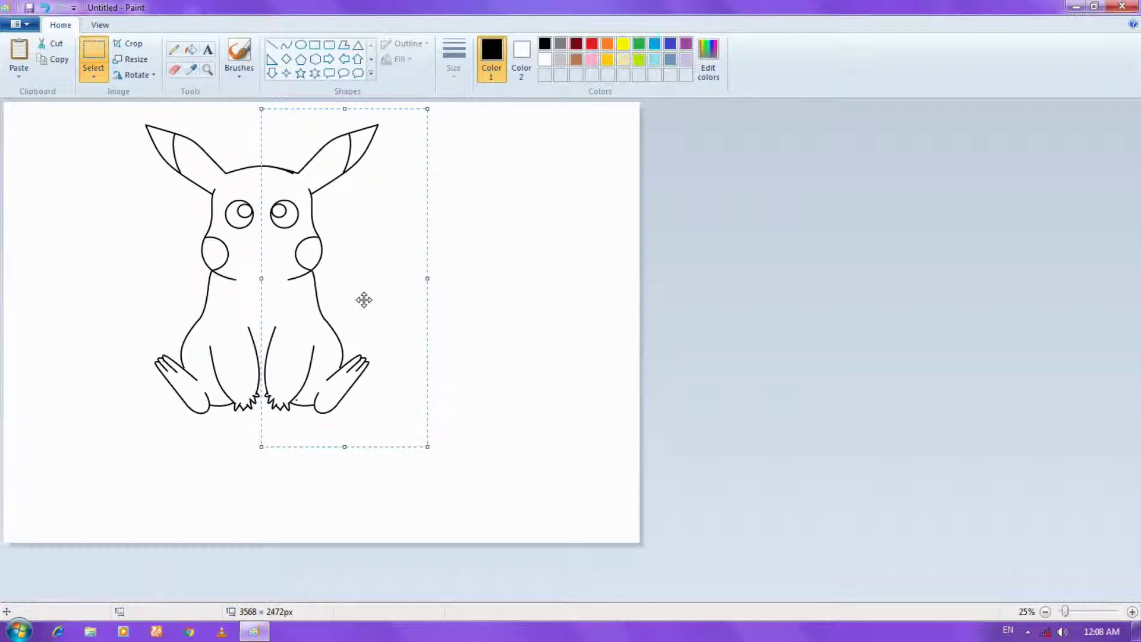
key(Right)
key(Right)
key(Right)
key(Right)
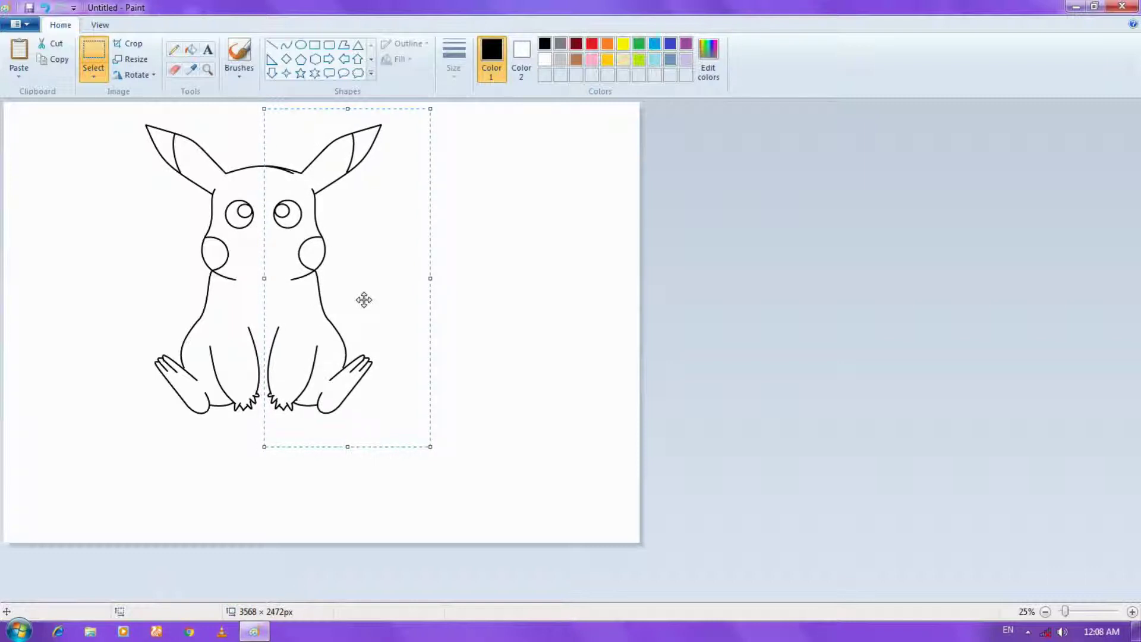
key(Right)
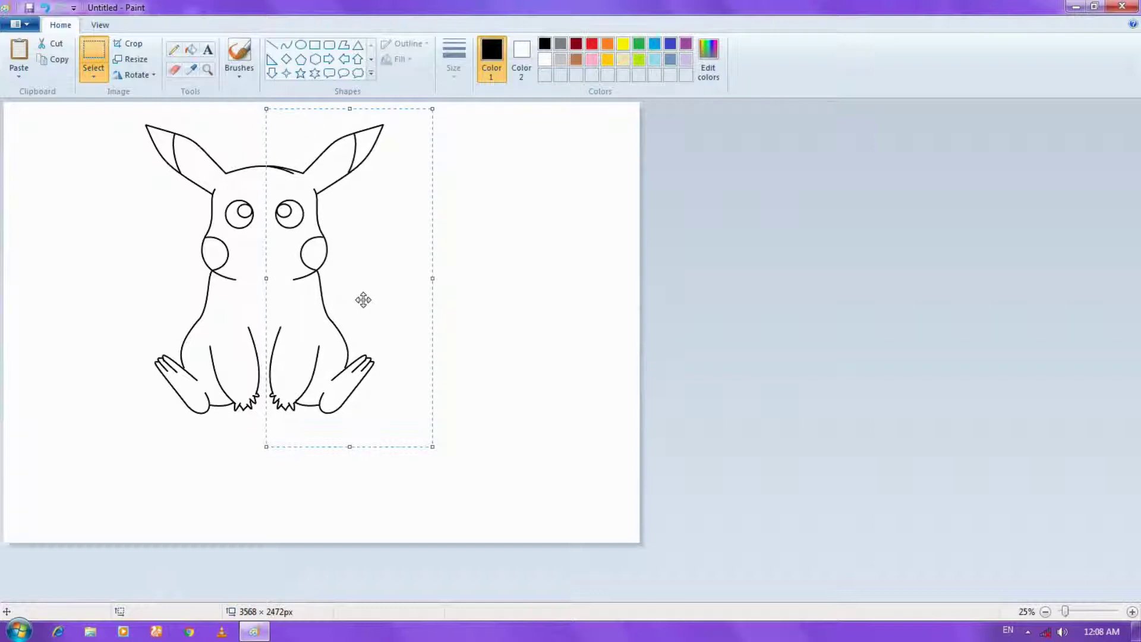
key(Right)
drag(339, 188, 341, 190)
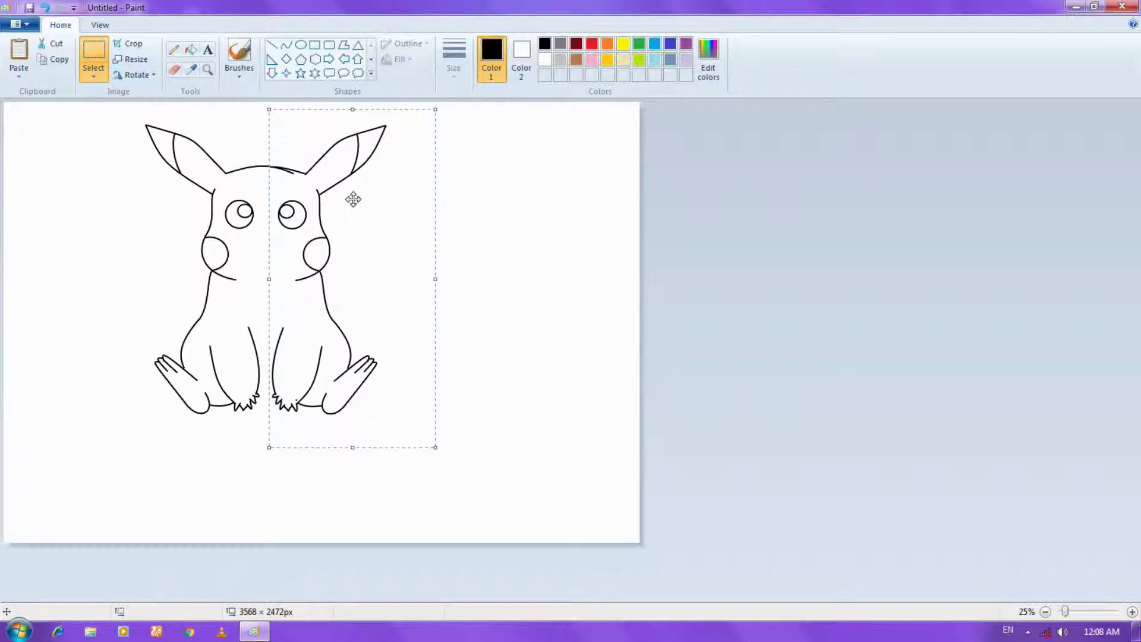
Fill both eyes around their highlights and both ear tips with black
click(497, 256)
click(190, 50)
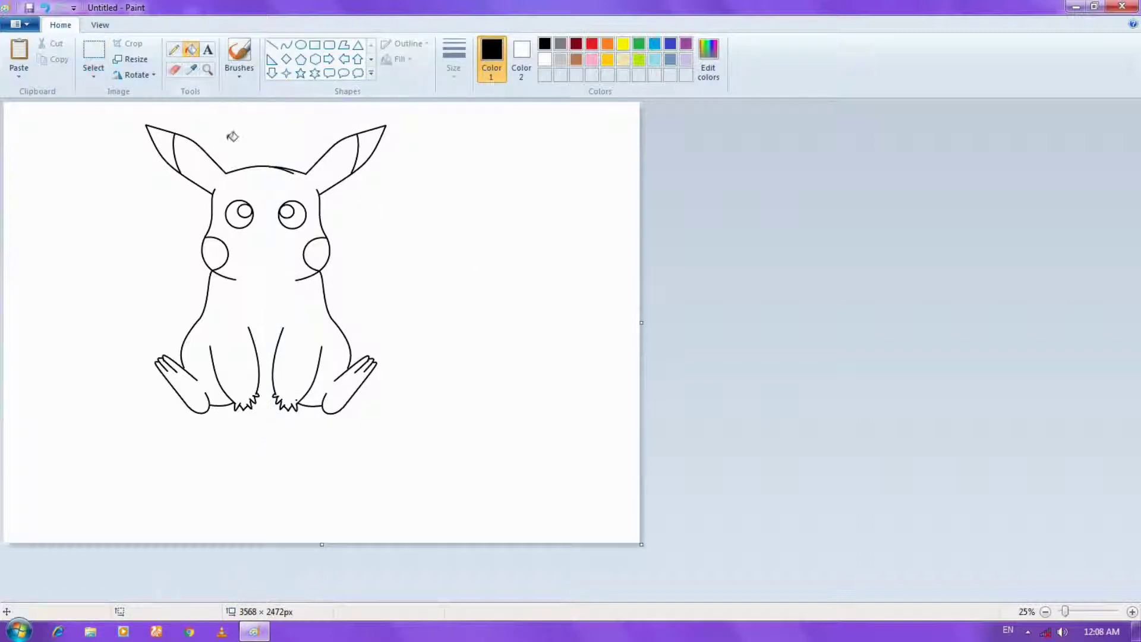
click(240, 209)
click(303, 215)
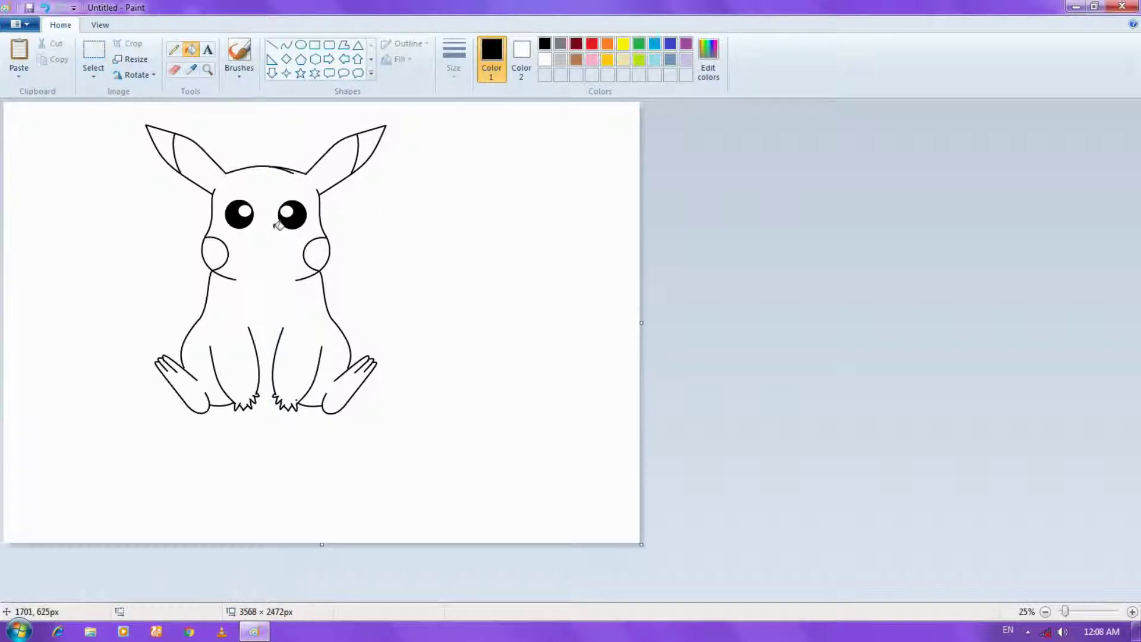
click(381, 144)
click(167, 146)
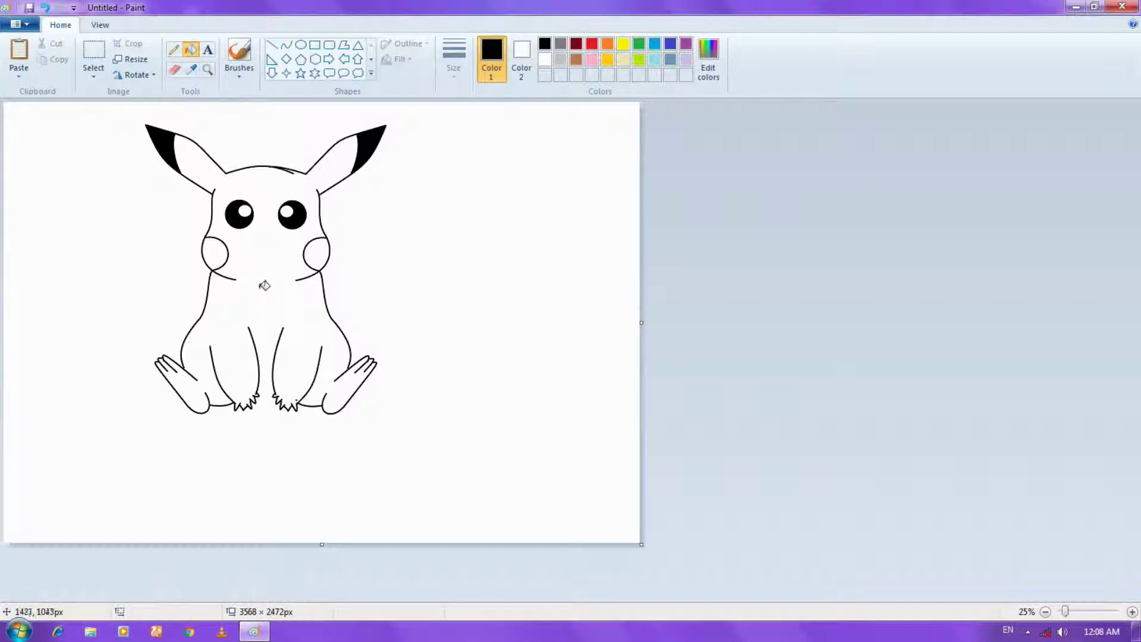
click(1133, 612)
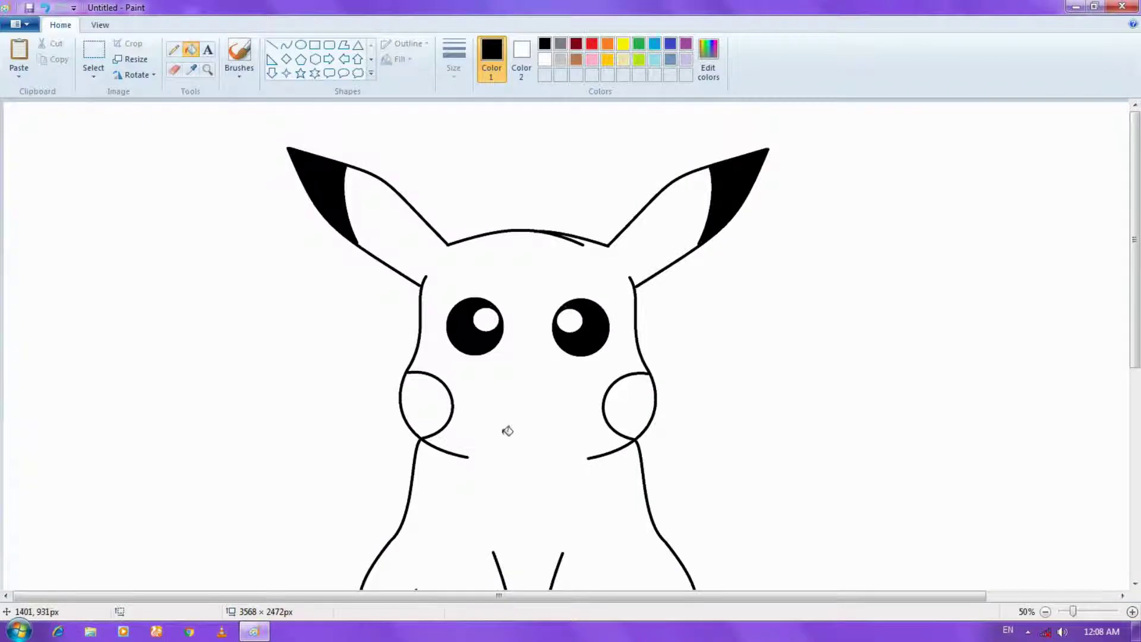
click(273, 45)
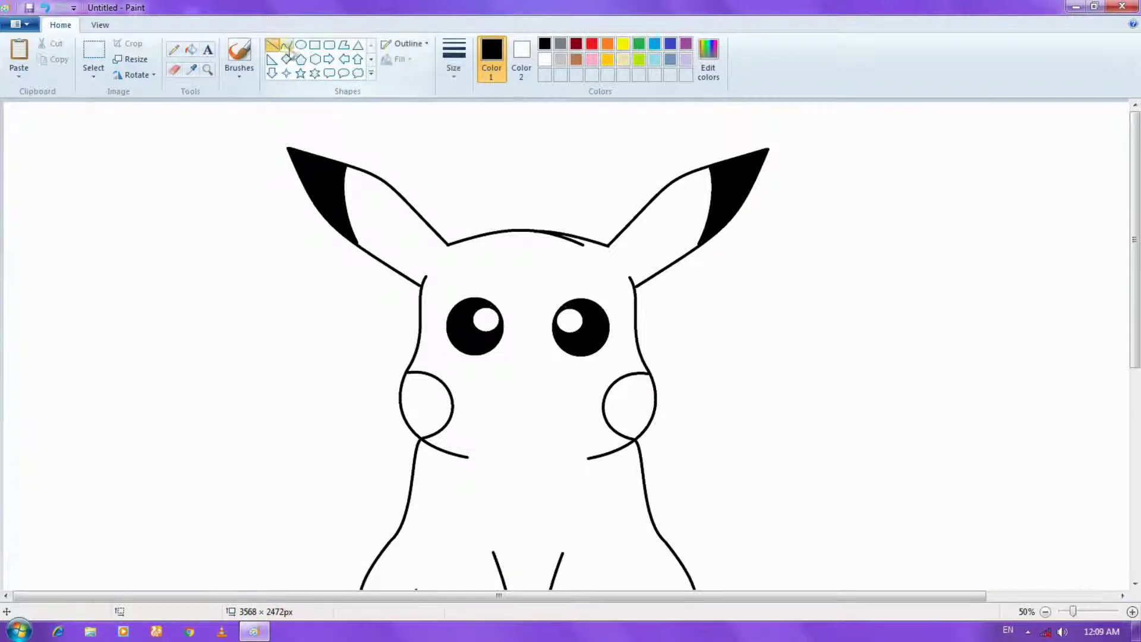
click(344, 46)
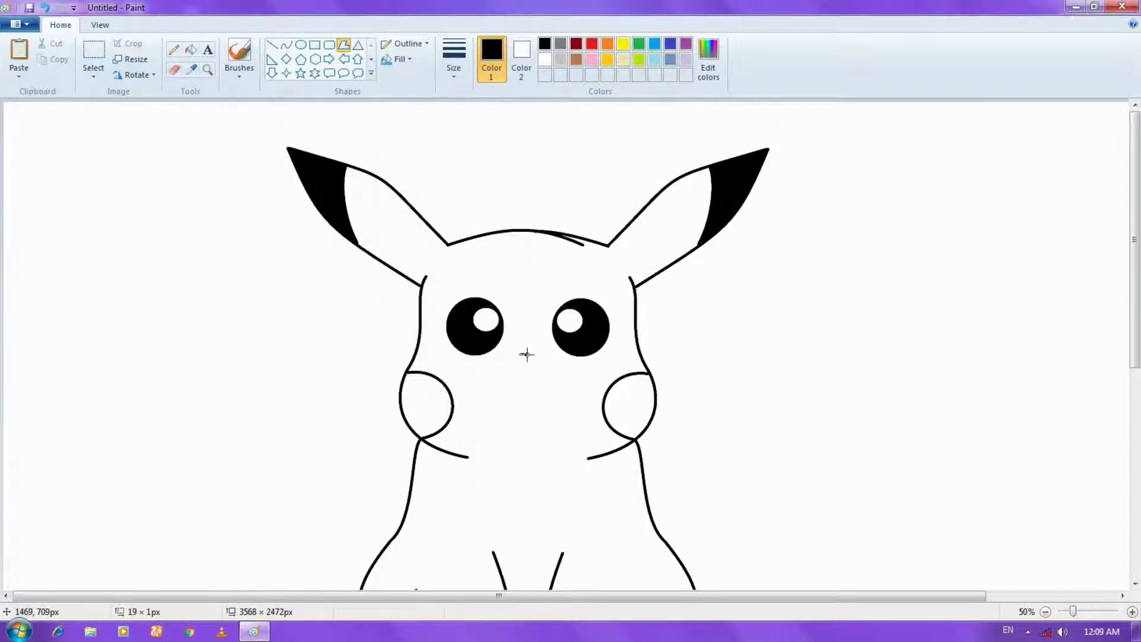
click(525, 359)
click(520, 356)
key(ctrl+z)
double_click(527, 355)
click(526, 372)
Try to draw a small inverted-triangle nose between the eyes with the Polygon tool, then undo it
click(1132, 611)
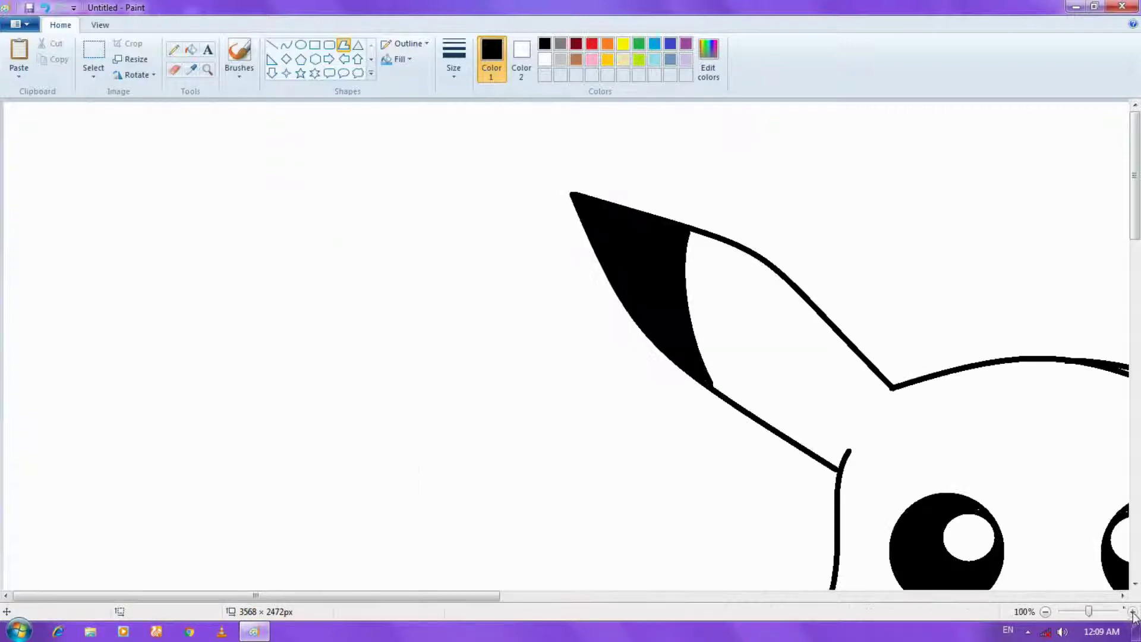
drag(451, 597, 644, 597)
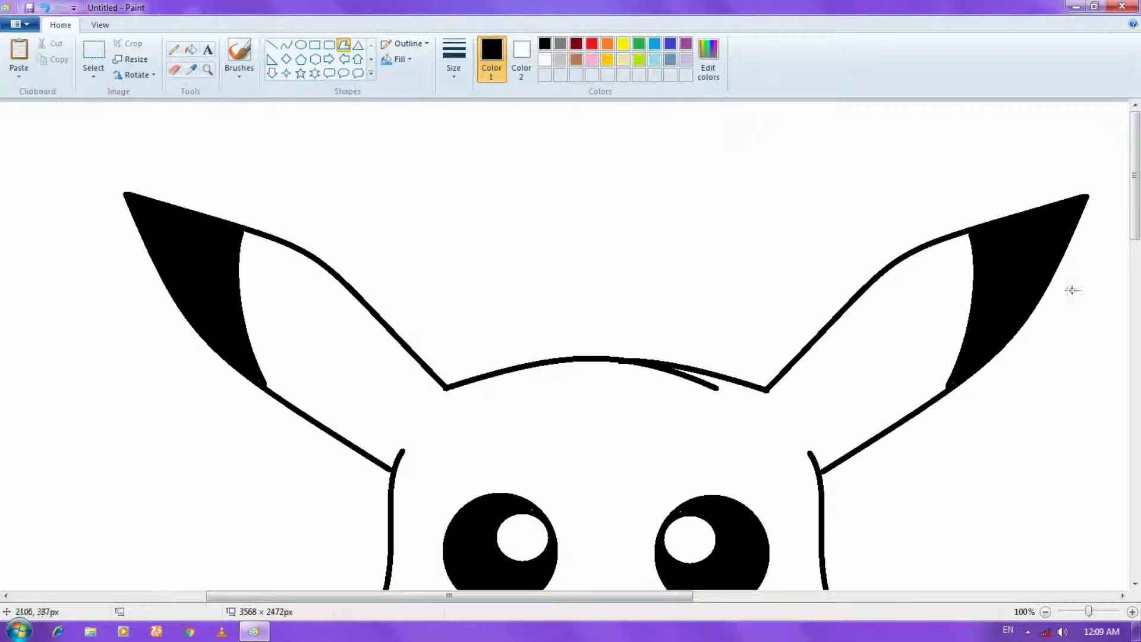
drag(1137, 205, 1137, 266)
drag(596, 373, 603, 387)
click(608, 375)
click(618, 412)
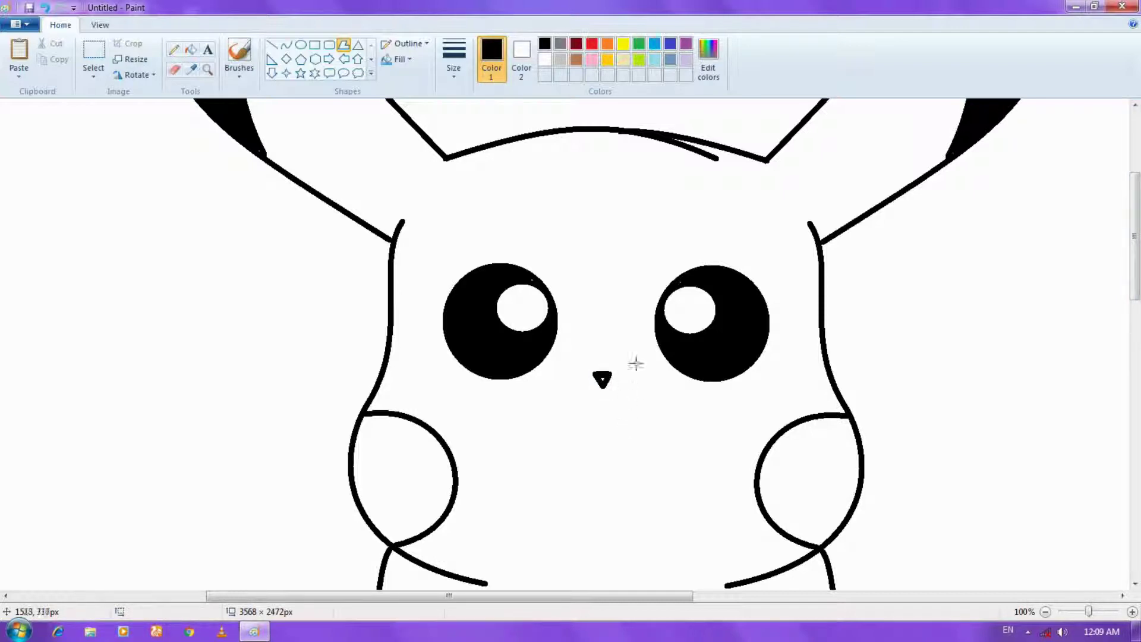
click(272, 44)
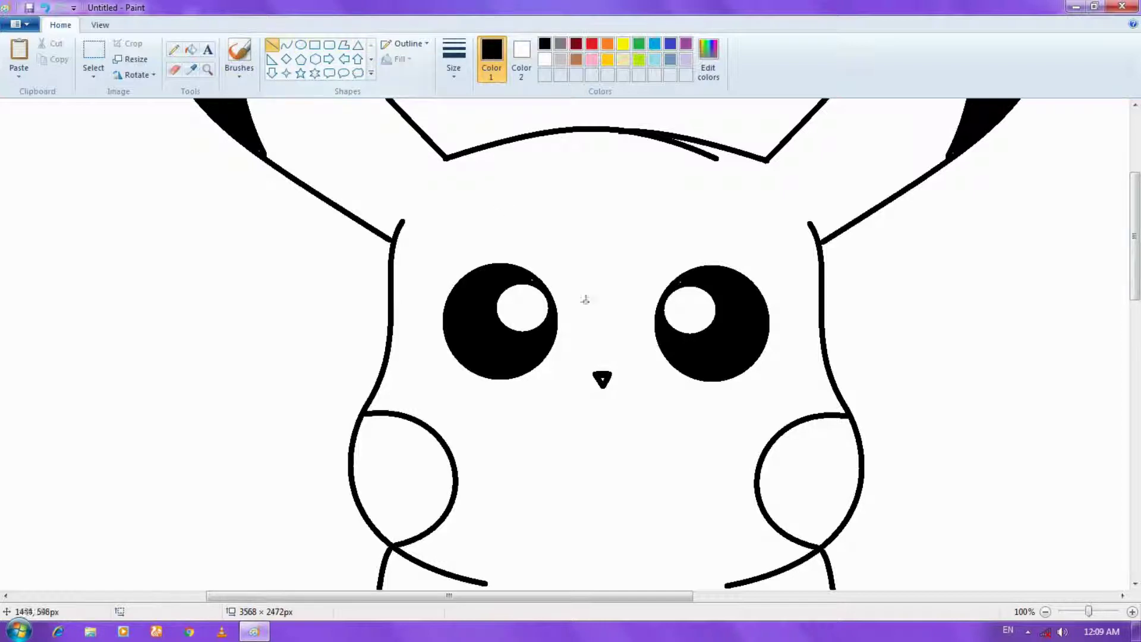
drag(604, 378, 604, 379)
key(ctrl+z)
key(ctrl+z)
Draw a small flat nose from a horizontal line about 29 px long and a shorter line just beneath it
drag(589, 391, 607, 390)
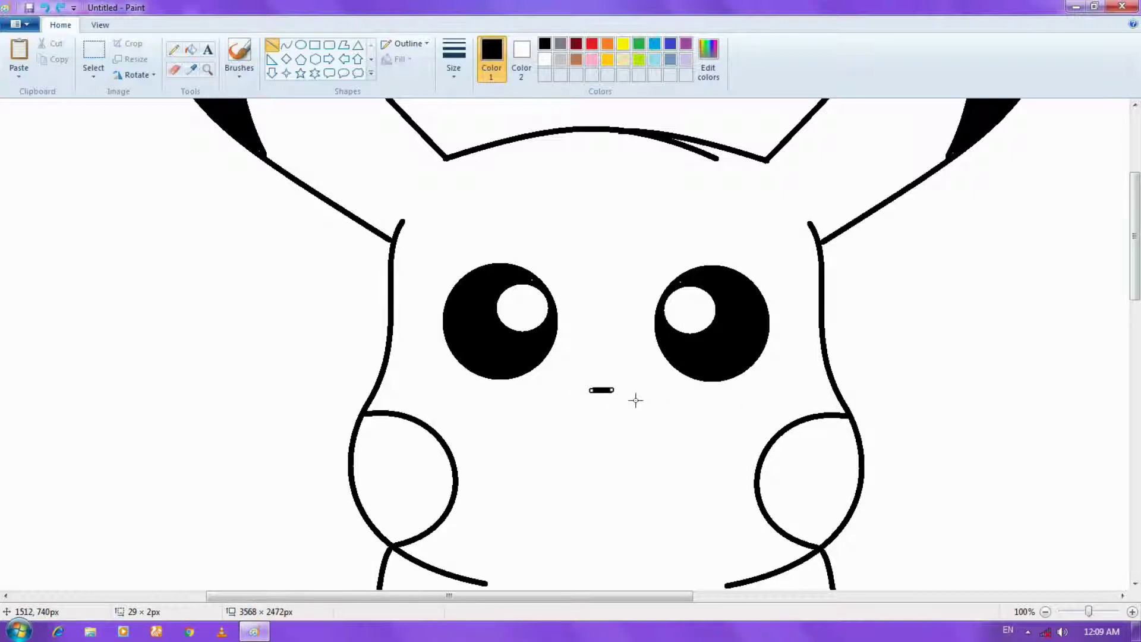
click(599, 393)
drag(598, 393, 607, 395)
click(671, 399)
Draw the left half of the mouth below the nose as a curve that bends upward toward the face's centre
drag(1137, 273, 1137, 294)
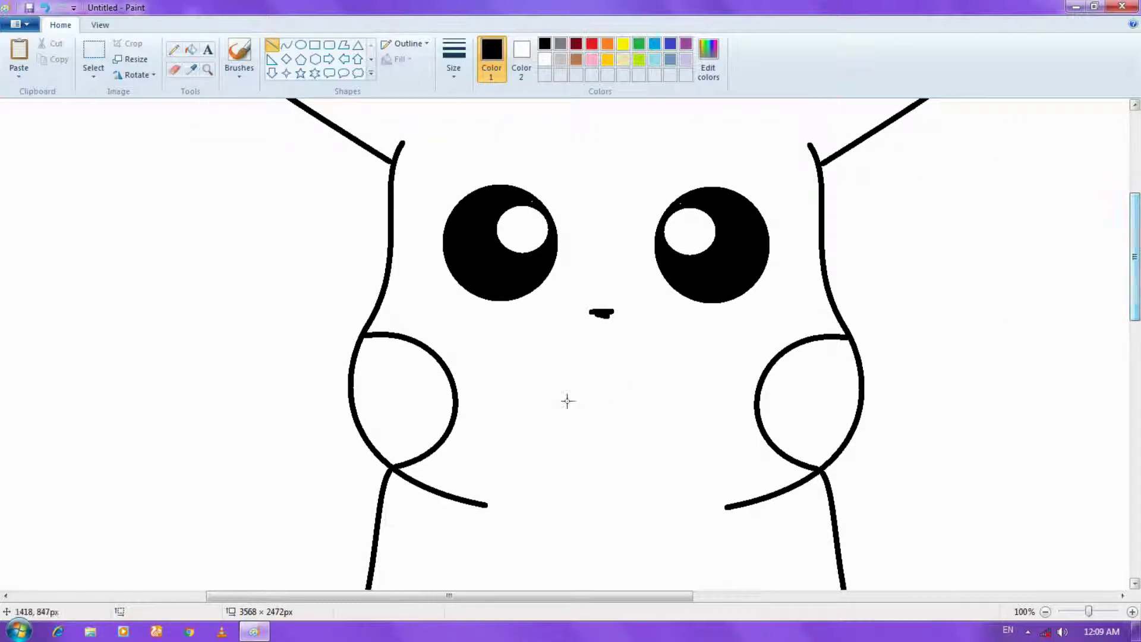
click(286, 45)
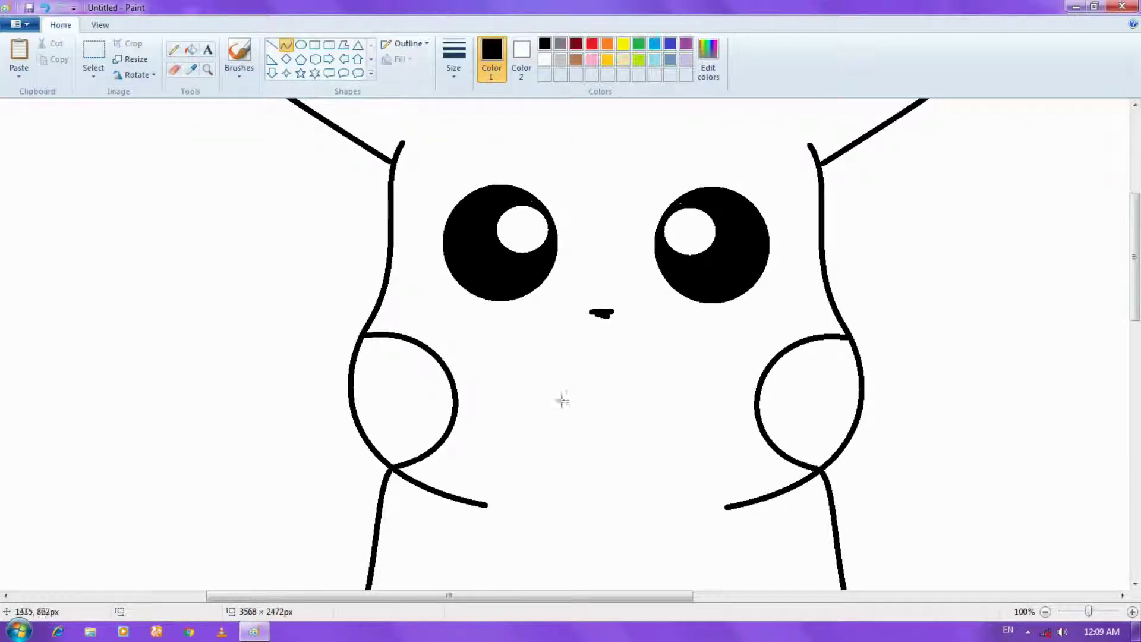
mouse_move(538, 380)
mouse_down()
mouse_move(593, 374)
mouse_move(597, 353)
mouse_move(596, 384)
mouse_move(558, 387)
mouse_move(583, 387)
mouse_up()
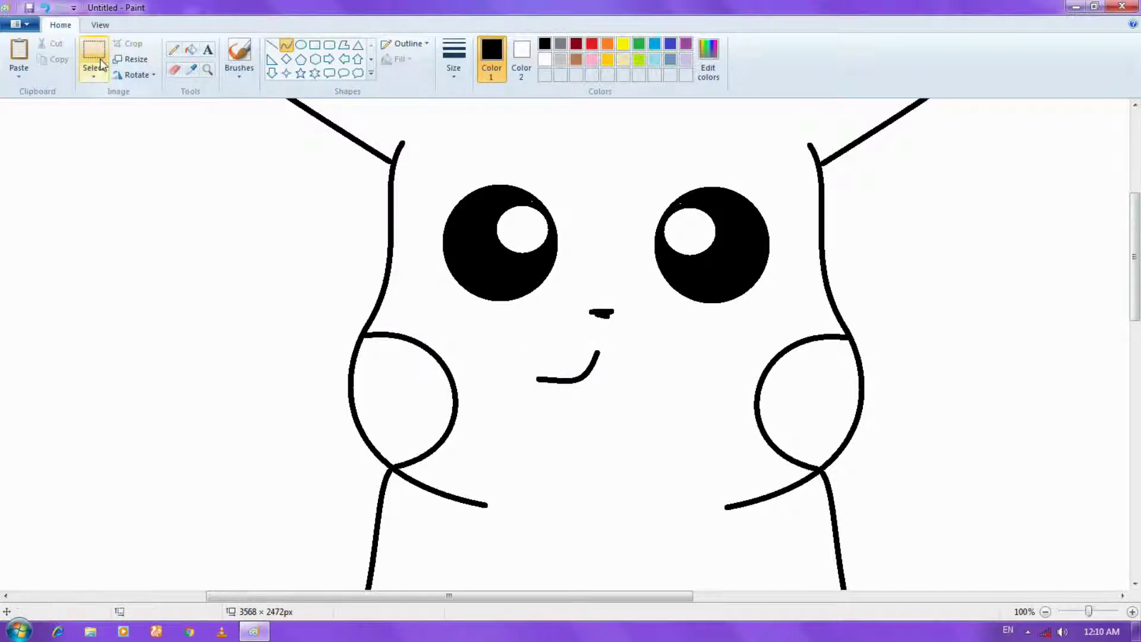
Copy the mouth curve, paste it, place it beside the original and flip the copy horizontally to complete the mouth
click(94, 56)
drag(502, 345, 621, 424)
right_click(587, 384)
click(643, 409)
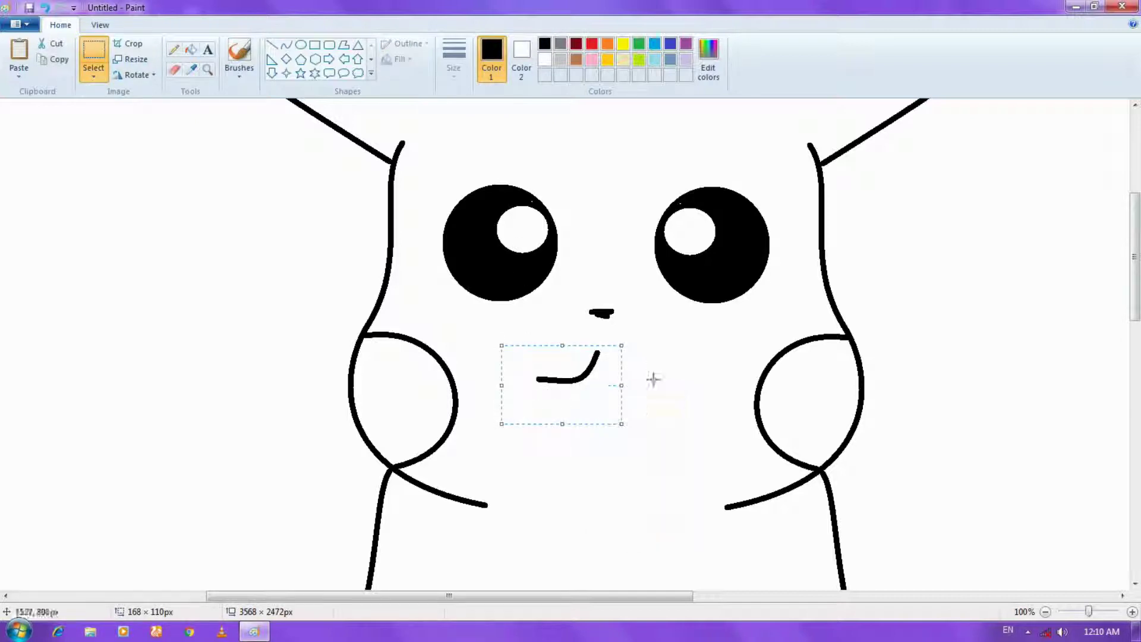
right_click(664, 395)
click(684, 438)
mouse_move(60, 151)
mouse_down()
mouse_move(652, 374)
mouse_move(621, 399)
mouse_move(646, 379)
mouse_up()
right_click(623, 394)
mouse_move(688, 519)
click(765, 579)
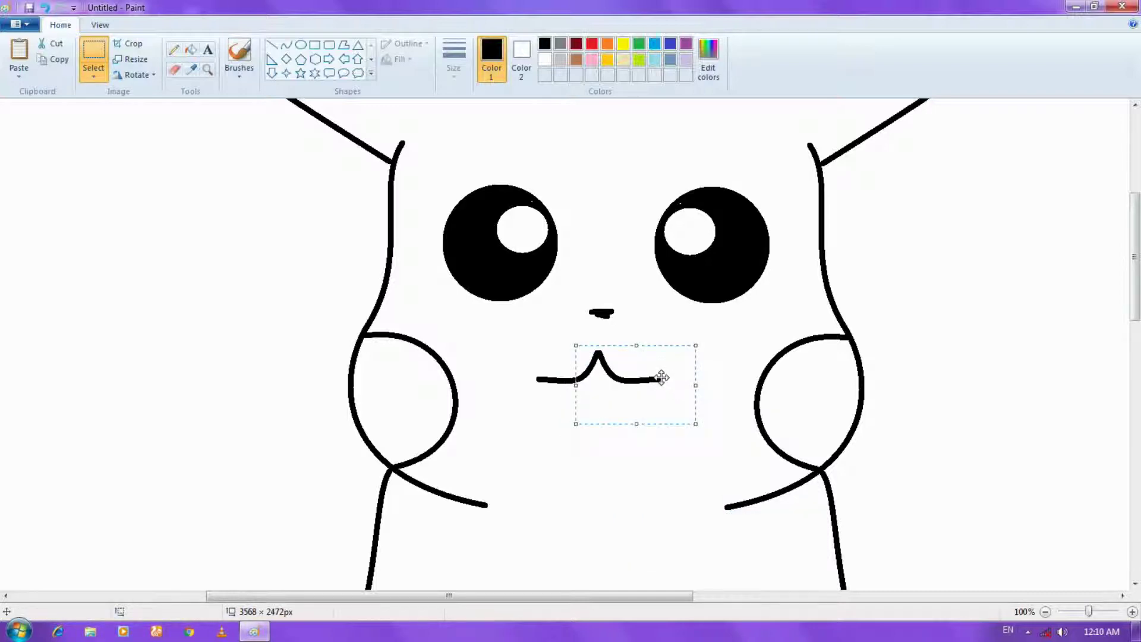
Select the whole mouth and shift it slightly right to centre it under the nose
drag(492, 335, 662, 433)
mouse_move(633, 404)
mouse_down()
mouse_move(670, 406)
mouse_move(639, 402)
mouse_up()
click(629, 466)
Draw a straight horizontal line joining the inner edges of the two arms just above the hands
drag(1137, 299, 1135, 426)
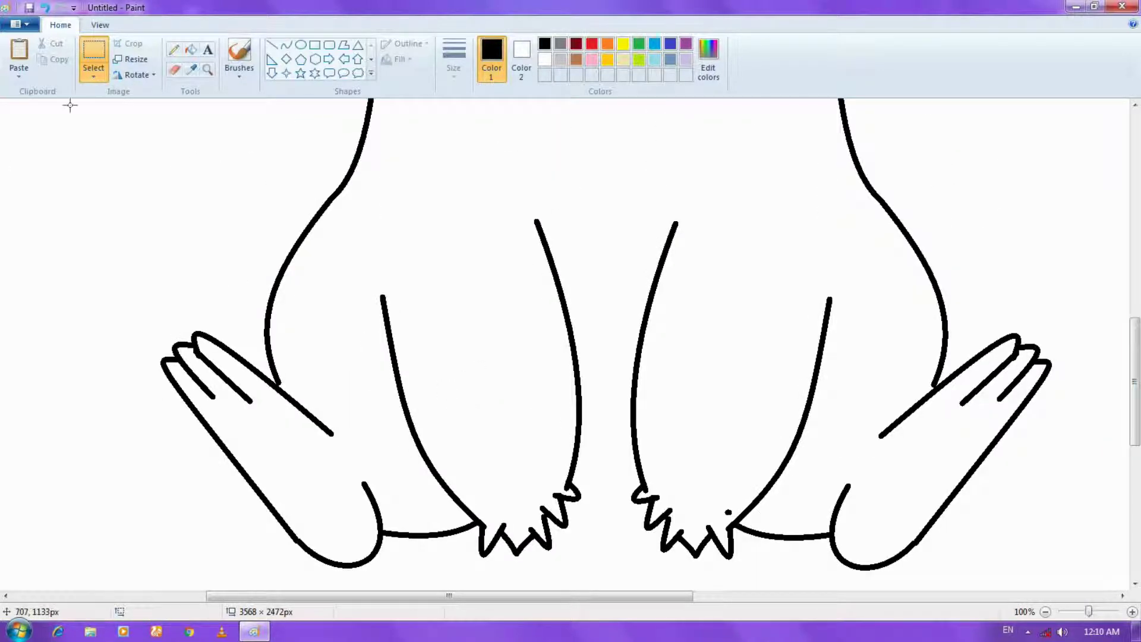
click(273, 44)
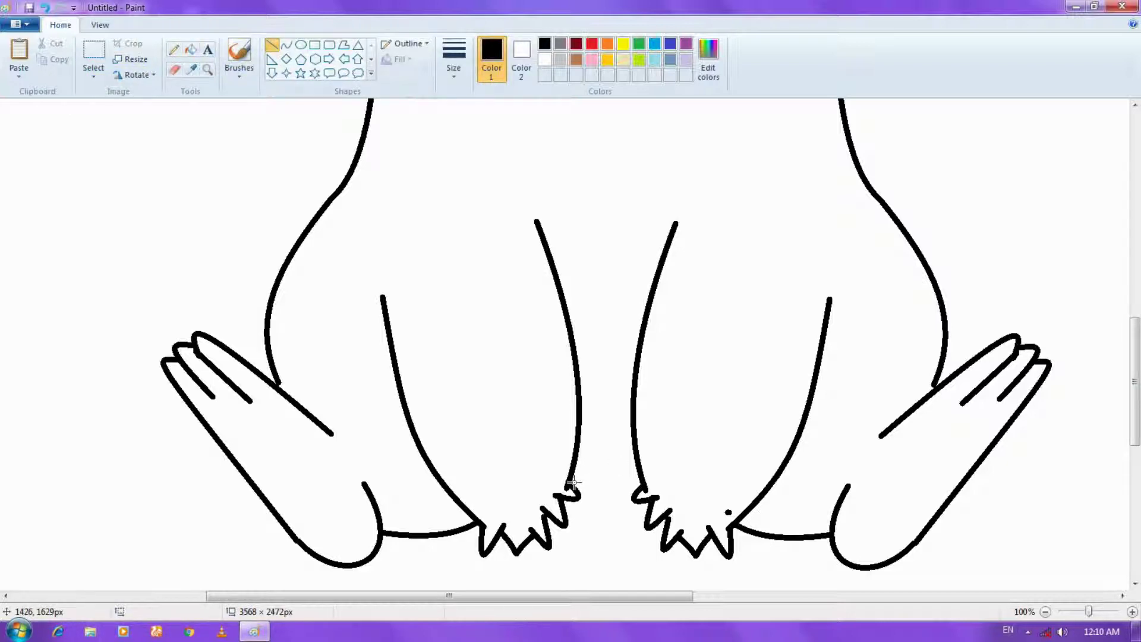
drag(572, 482, 642, 482)
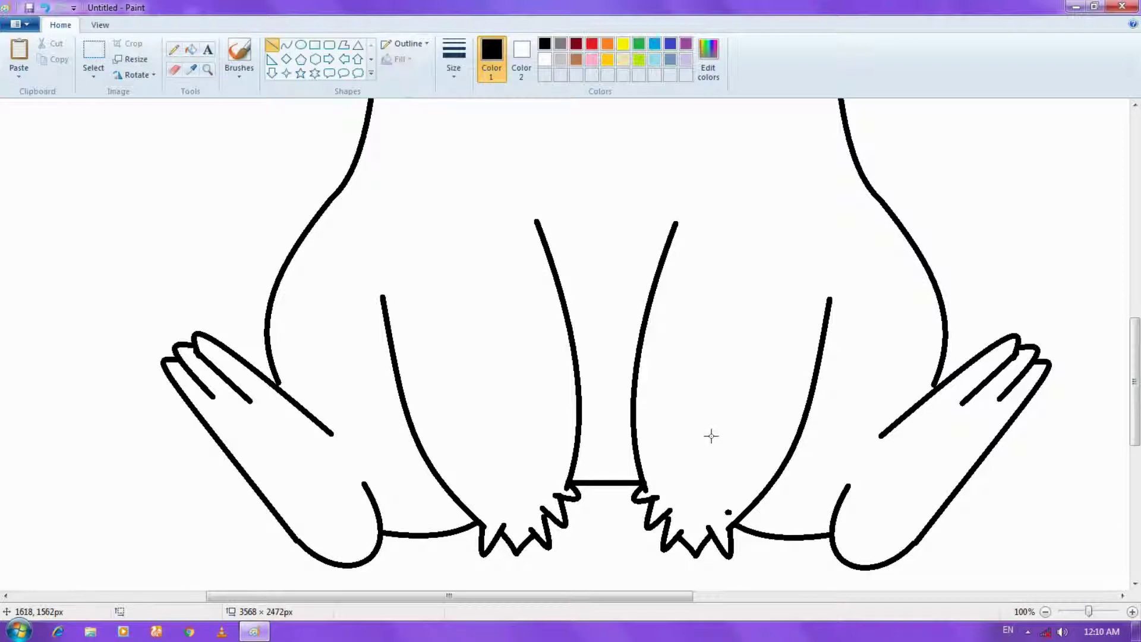
Draw a lightning-bolt tail about 710 × 1075 px with the Polygon tool, from the body's right side up and back to the head
drag(1134, 372, 1134, 306)
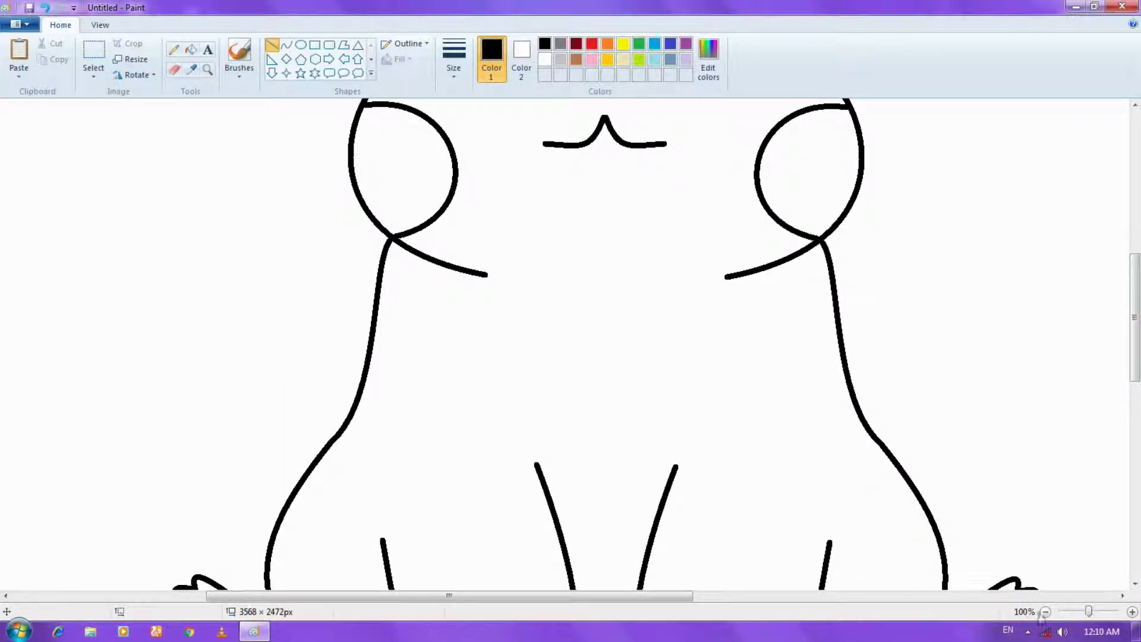
drag(676, 597, 798, 596)
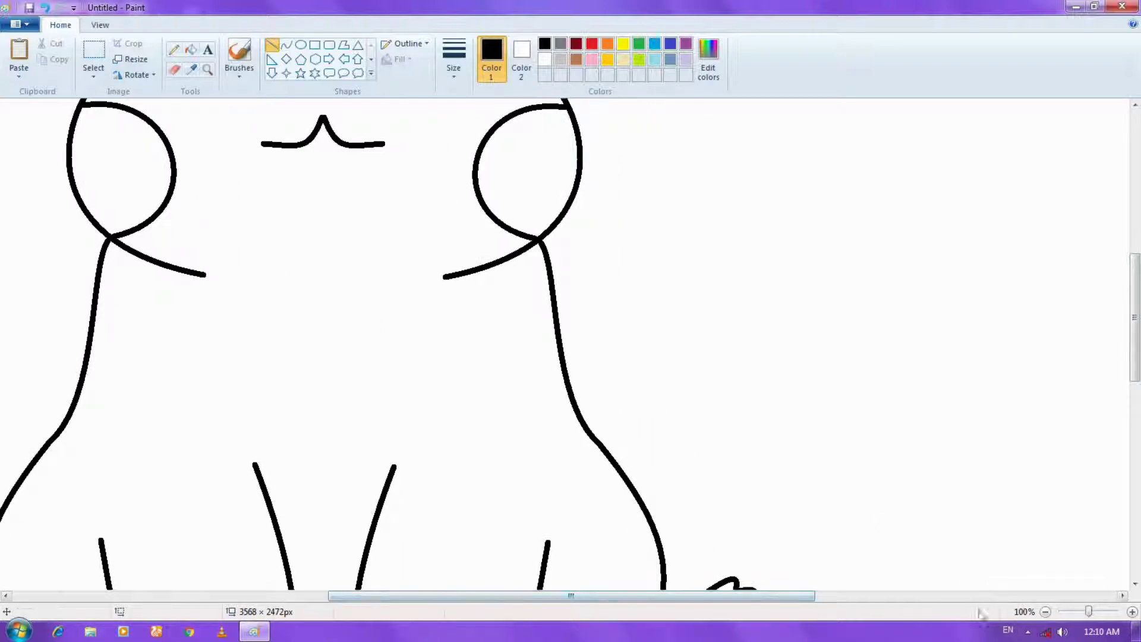
click(1046, 612)
scroll(960, 369, up, 3)
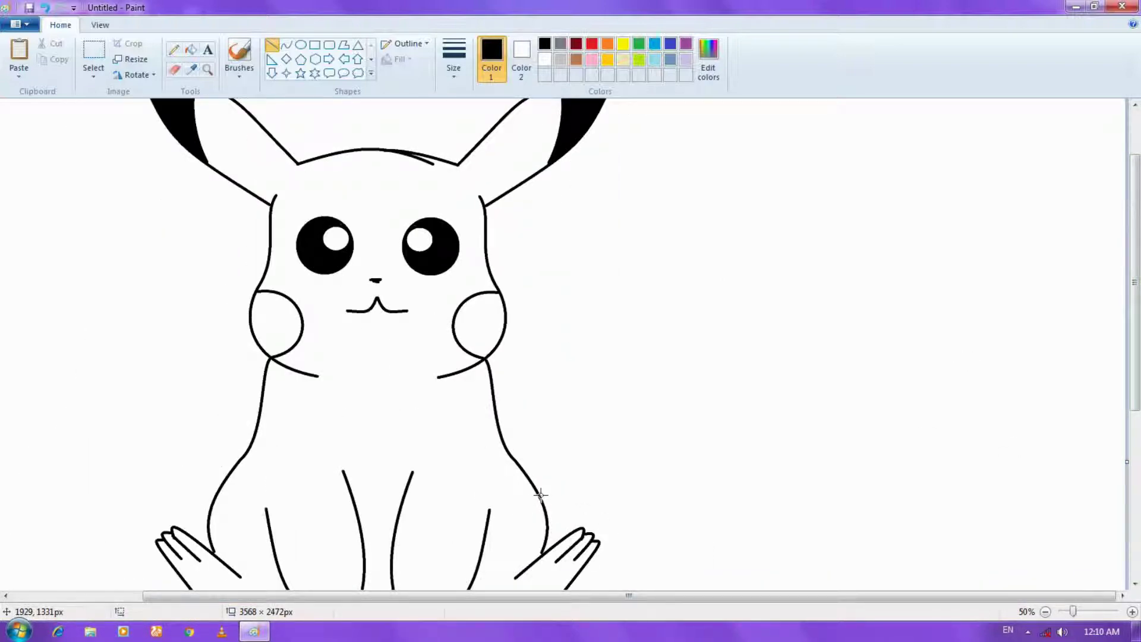
drag(540, 495, 592, 474)
key(Escape)
click(344, 46)
drag(539, 494, 583, 470)
click(557, 437)
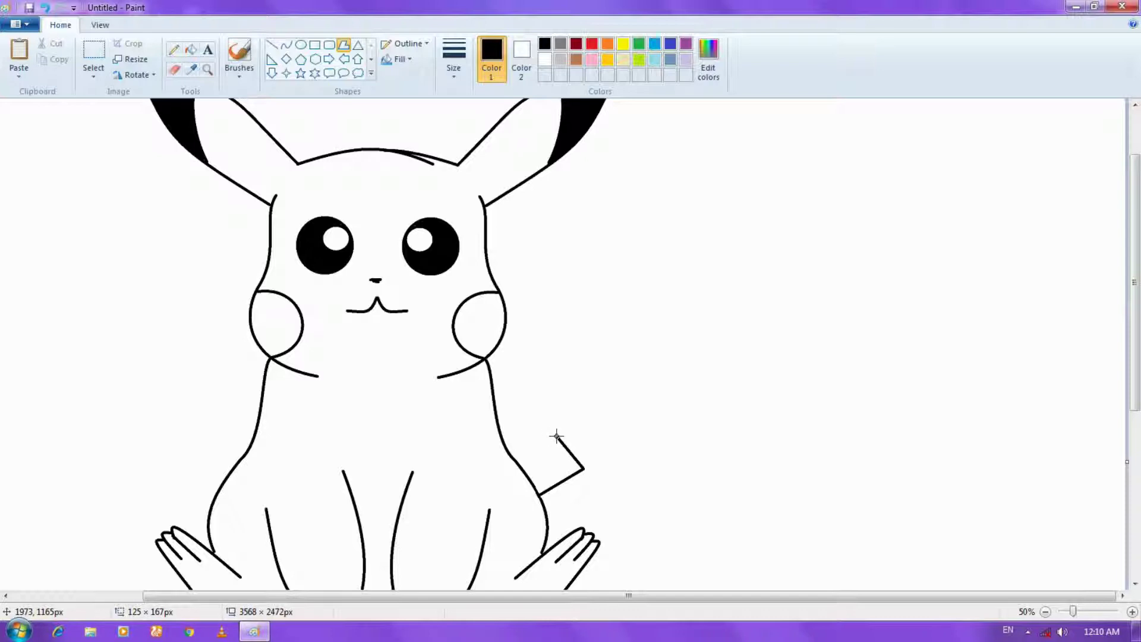
click(678, 379)
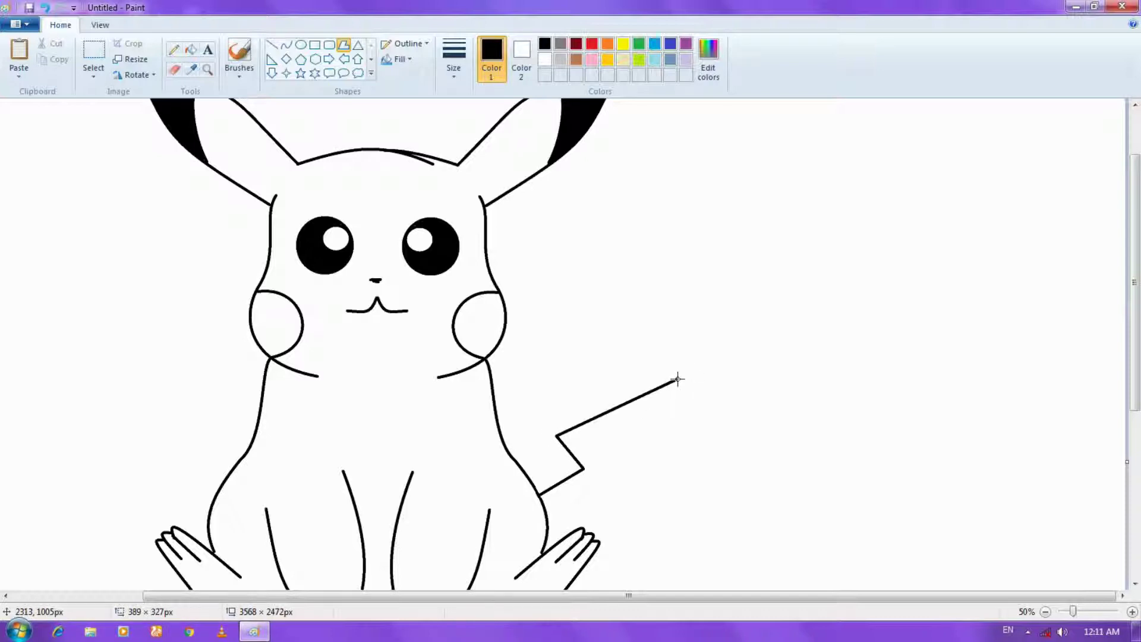
click(595, 320)
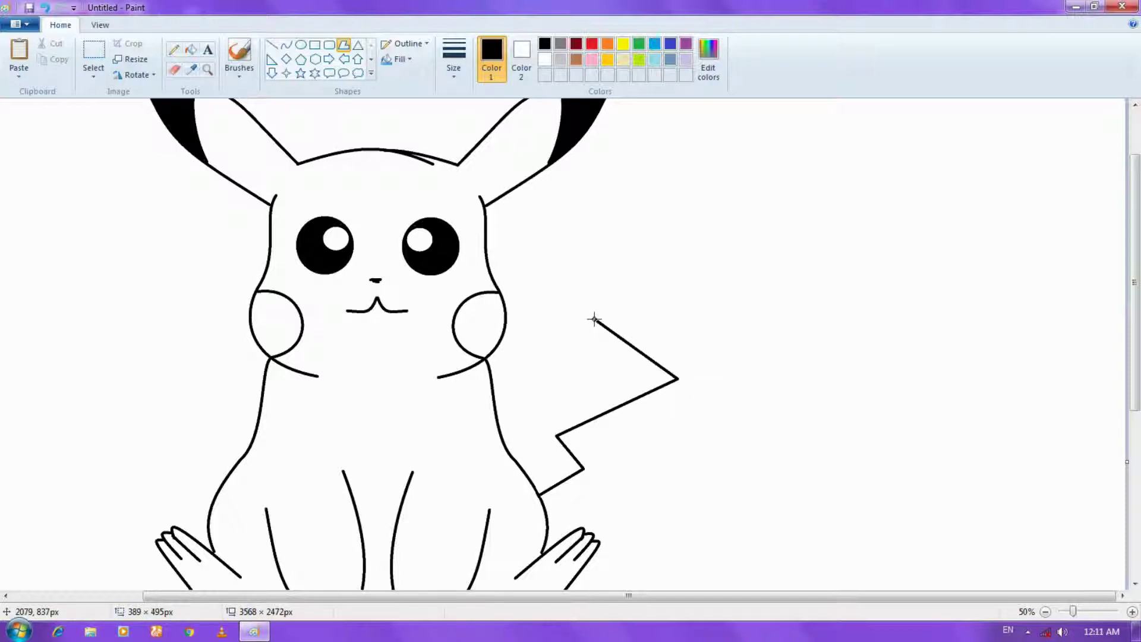
click(737, 271)
click(729, 113)
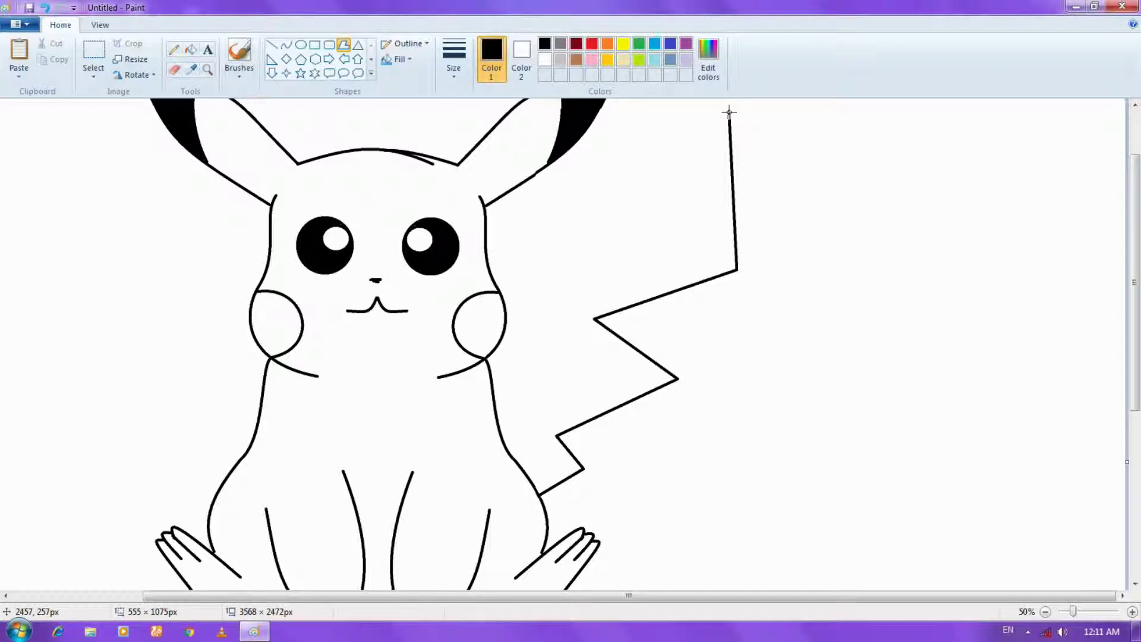
click(485, 239)
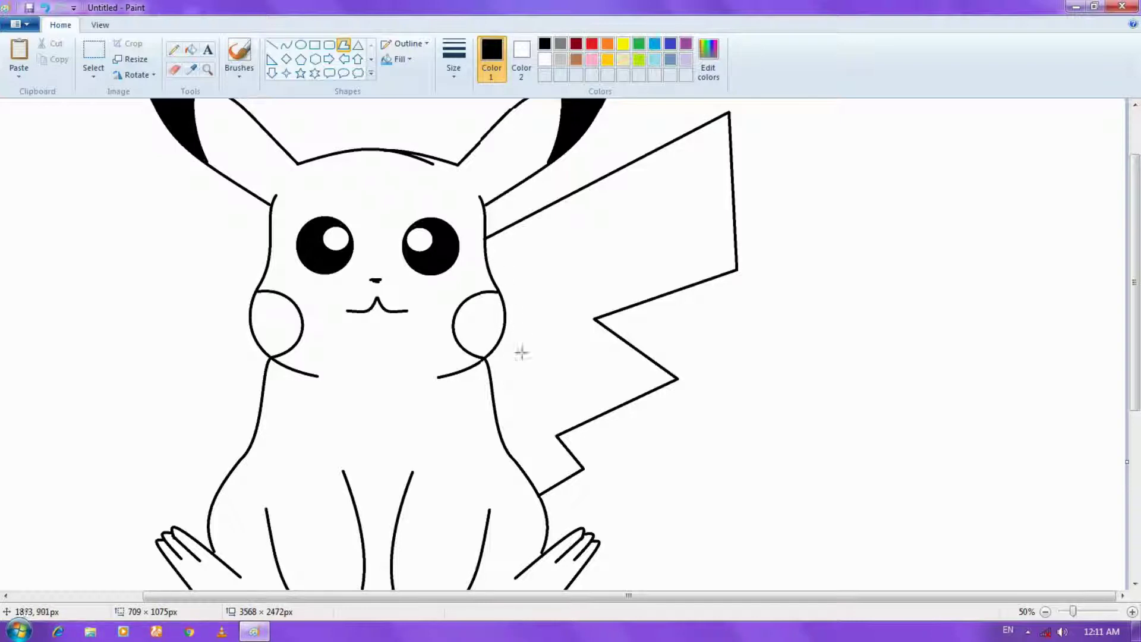
double_click(486, 239)
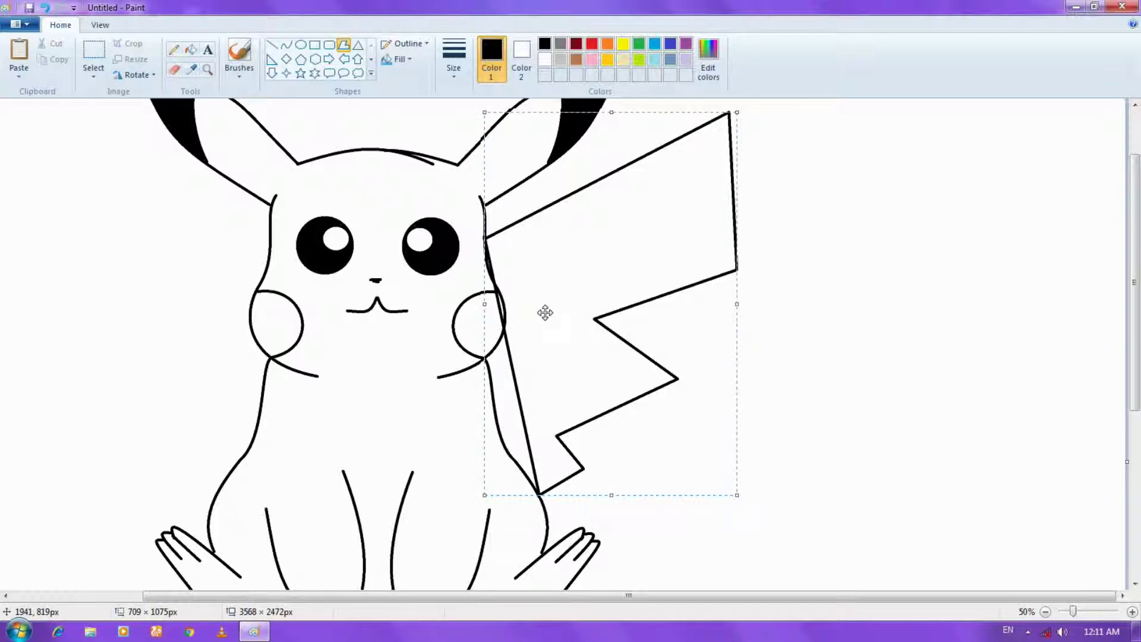
Move the tail outline right, clear of the body, and delete its straight closing edge
drag(545, 312, 602, 318)
click(379, 179)
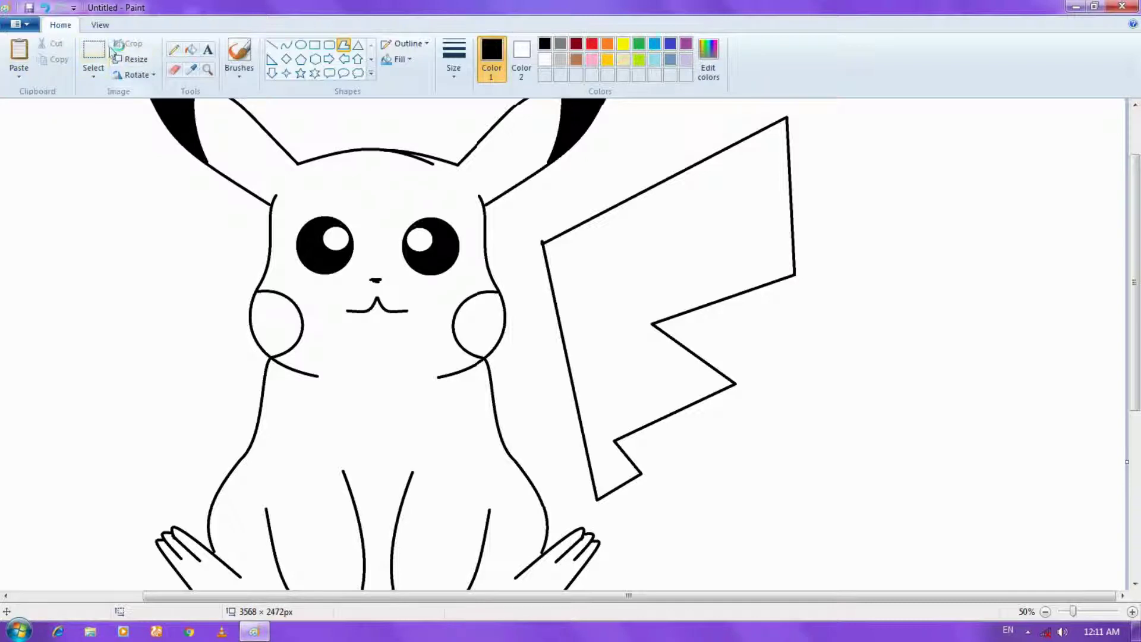
click(93, 54)
drag(527, 247, 587, 472)
key(Delete)
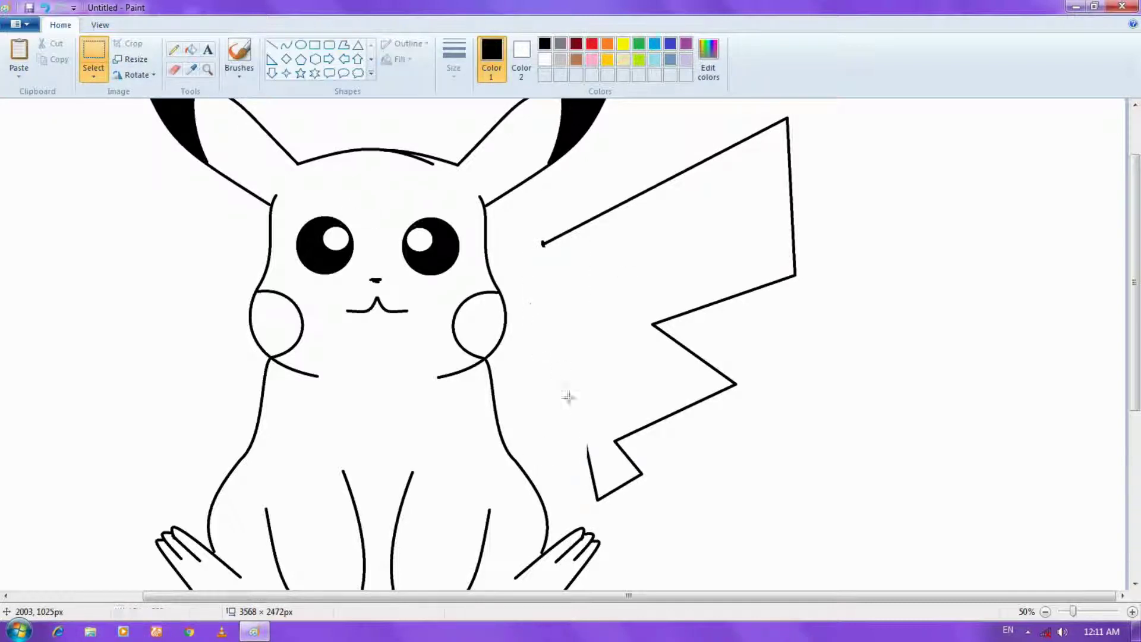
drag(568, 386, 598, 499)
key(Delete)
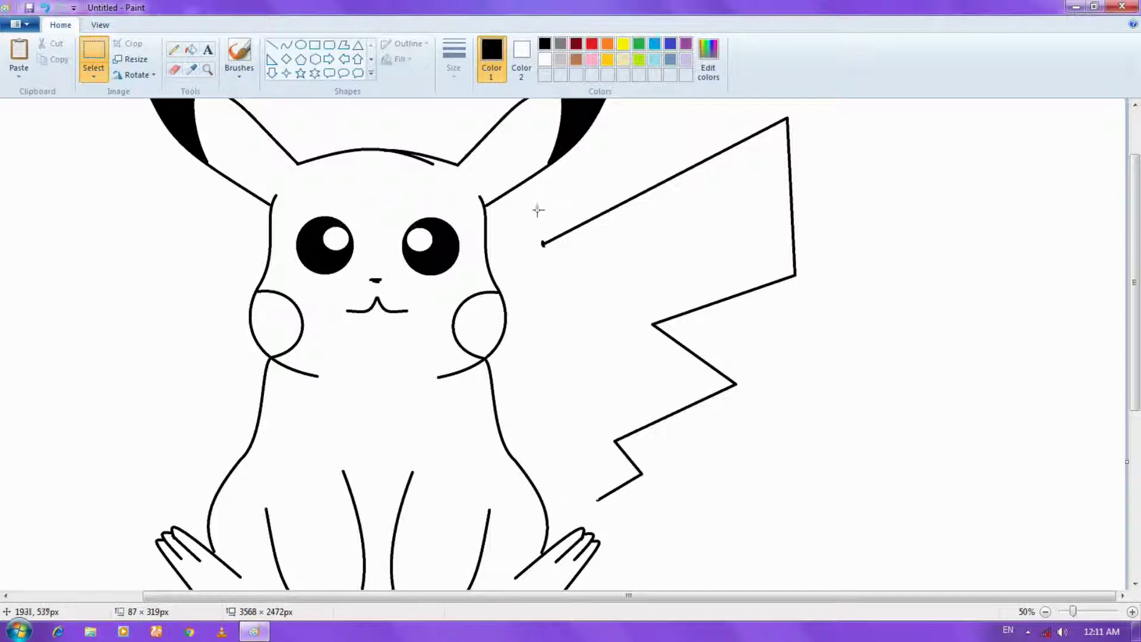
drag(537, 236, 545, 267)
key(Delete)
Select the tail with a free-form selection, move it back against the body and nudge it until its lower end meets the outline
click(93, 77)
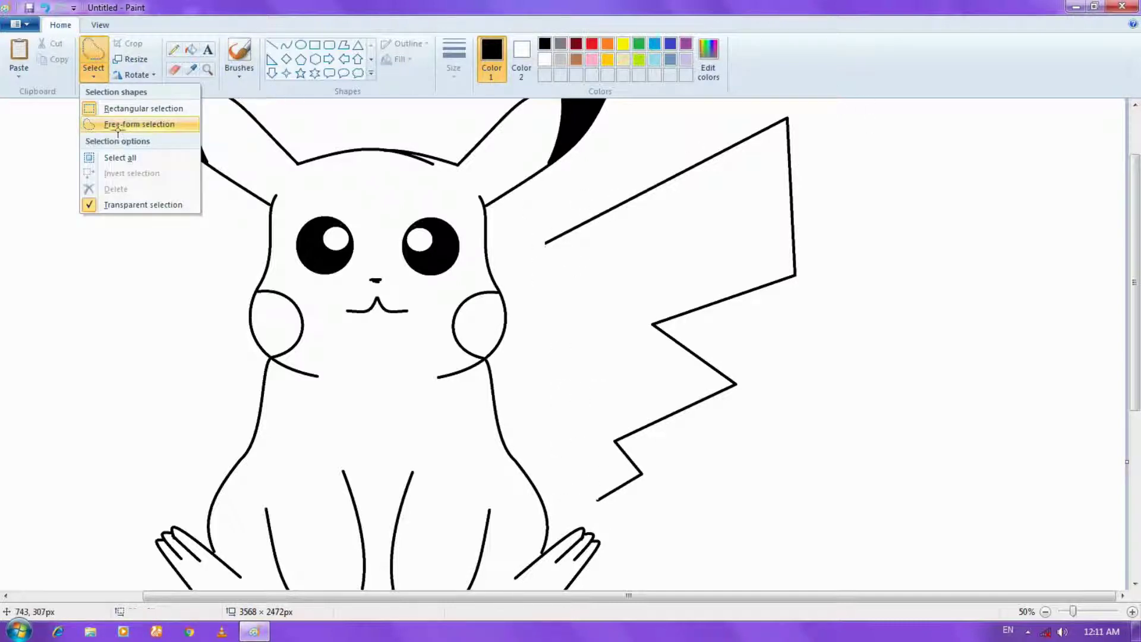
click(137, 123)
mouse_move(506, 243)
mouse_down()
mouse_move(718, 122)
mouse_move(785, 100)
mouse_move(836, 240)
mouse_move(791, 378)
mouse_move(708, 494)
mouse_move(579, 508)
mouse_move(586, 434)
mouse_move(625, 347)
mouse_move(637, 273)
mouse_move(506, 245)
mouse_up()
drag(689, 245, 642, 265)
key(Up)
key(Left)
key(Up)
key(Left)
key(Left)
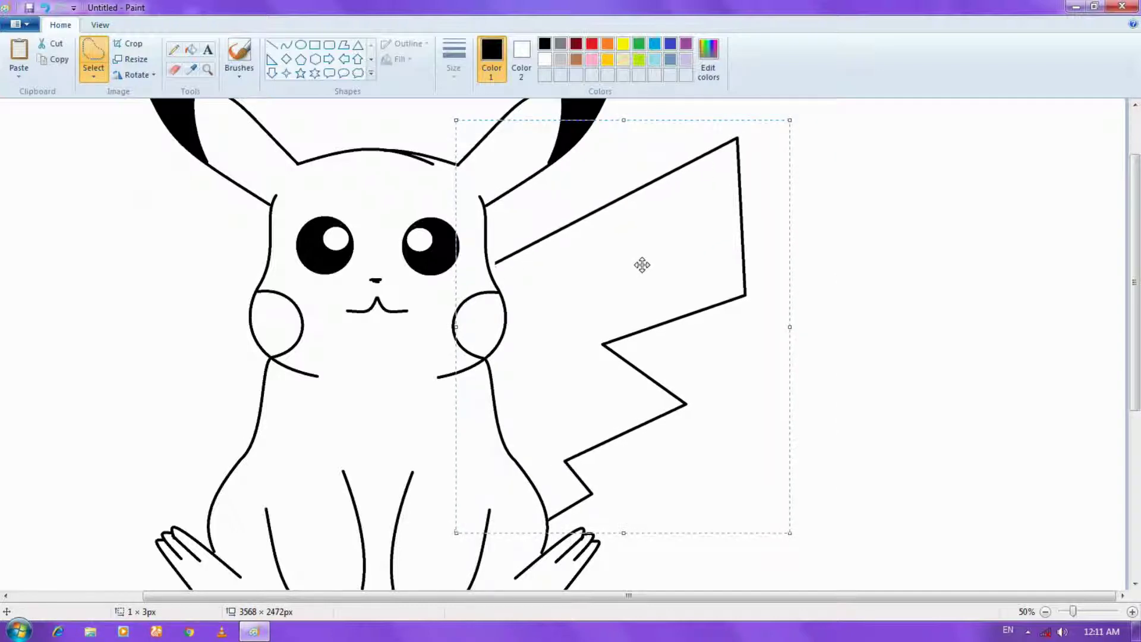
key(Left)
key(Down)
click(820, 276)
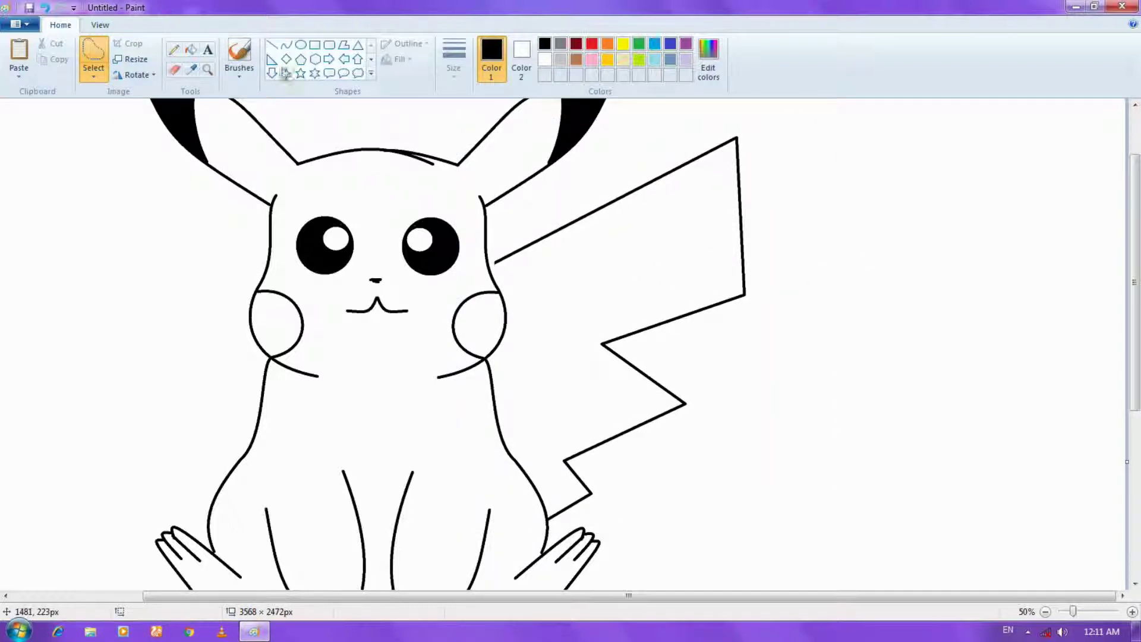
Draw a short line joining the tail's upper edge to the right side of the head
click(272, 45)
drag(497, 262, 488, 268)
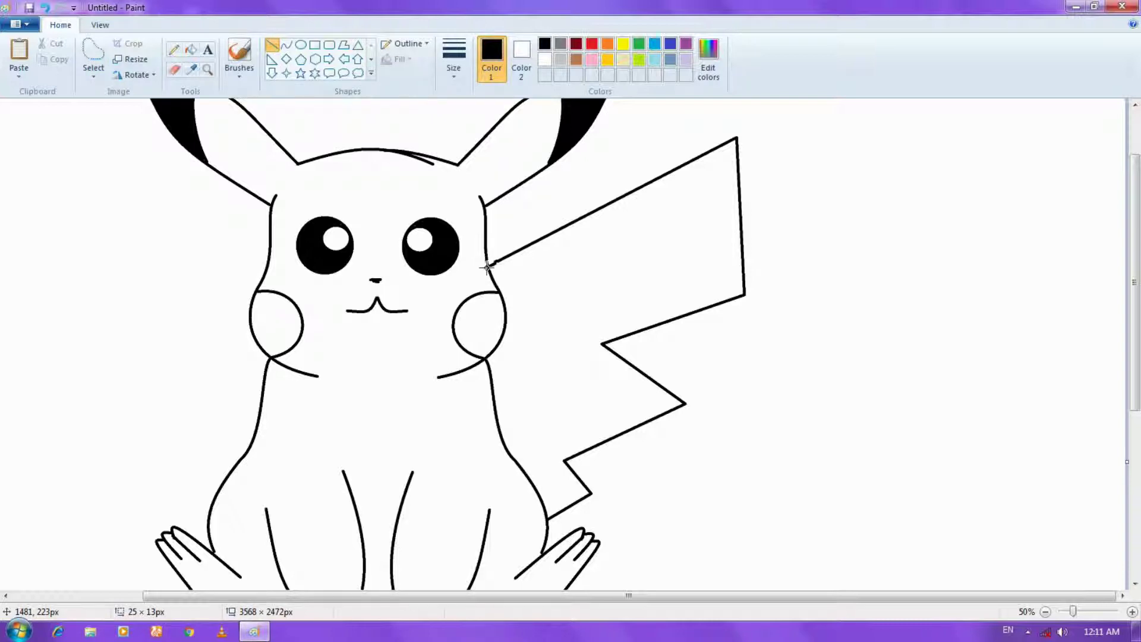
Draw the tail's lower inner edge with two straight lines, from beside the right cheek outward and back to the body outline
click(529, 269)
drag(494, 354, 513, 456)
click(597, 405)
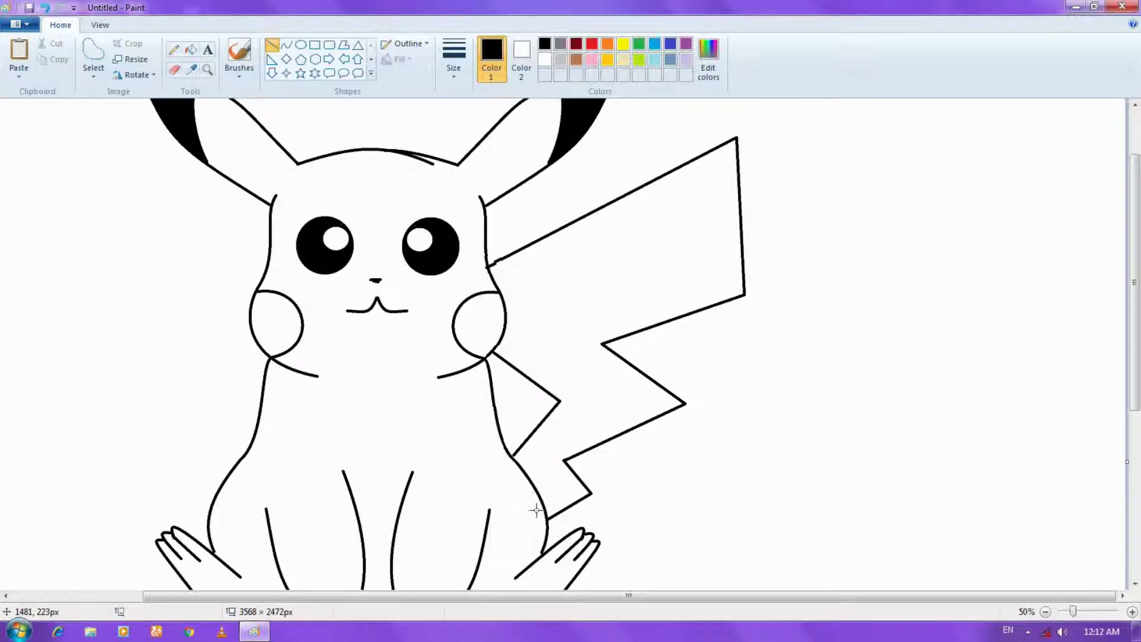
Draw a jagged zigzag of short straight lines across the lower end of the tail, from the body to the tail's outer edge
click(571, 485)
mouse_move(541, 483)
mouse_down()
mouse_move(561, 494)
mouse_move(558, 470)
mouse_move(572, 493)
mouse_move(568, 470)
mouse_move(582, 490)
mouse_move(577, 475)
mouse_up()
click(556, 466)
click(539, 462)
click(563, 475)
click(596, 468)
click(587, 472)
click(622, 452)
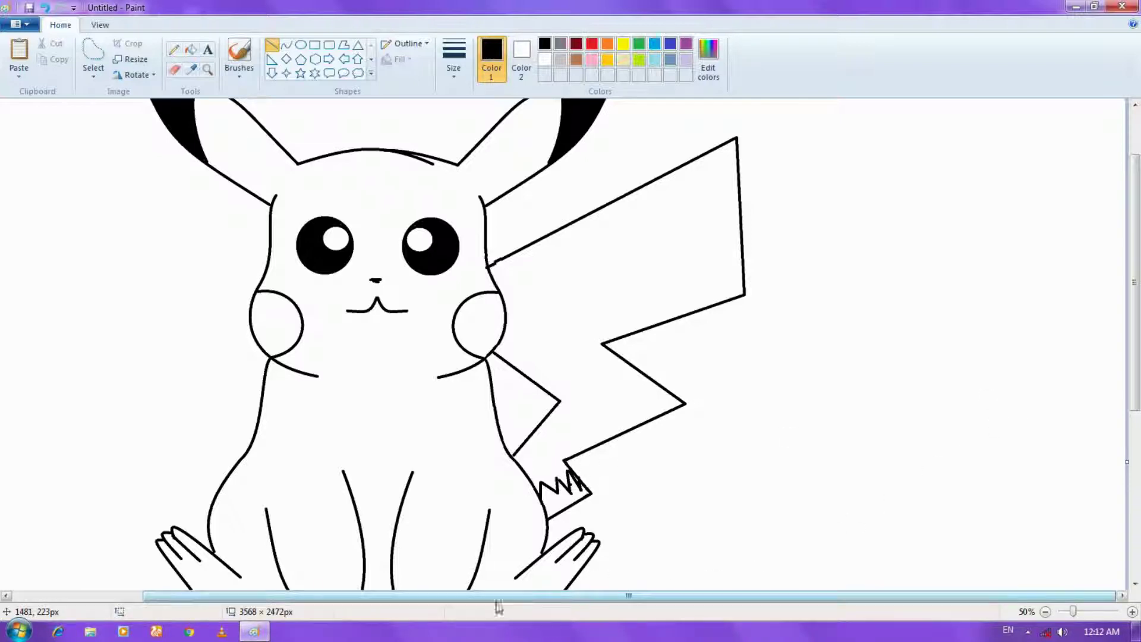
Choose the Fill tool and mix a slightly darker custom yellow from the standard yellow by lowering its luminosity
drag(497, 599, 439, 599)
drag(1139, 360, 1140, 407)
scroll(1139, 407, up, 4)
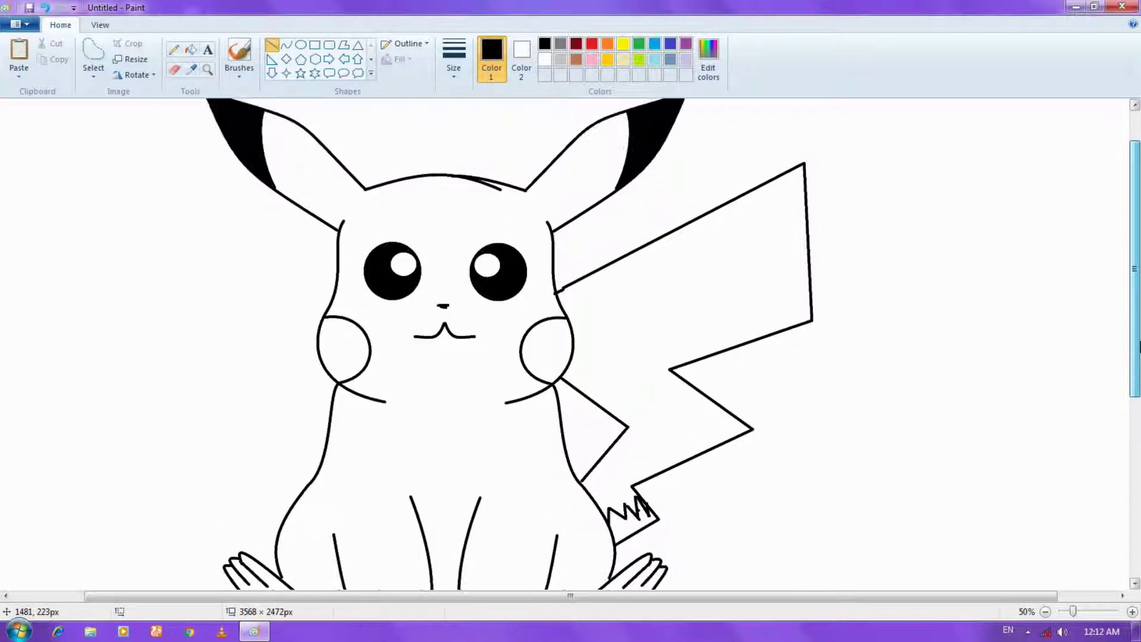
click(191, 50)
click(623, 44)
click(709, 54)
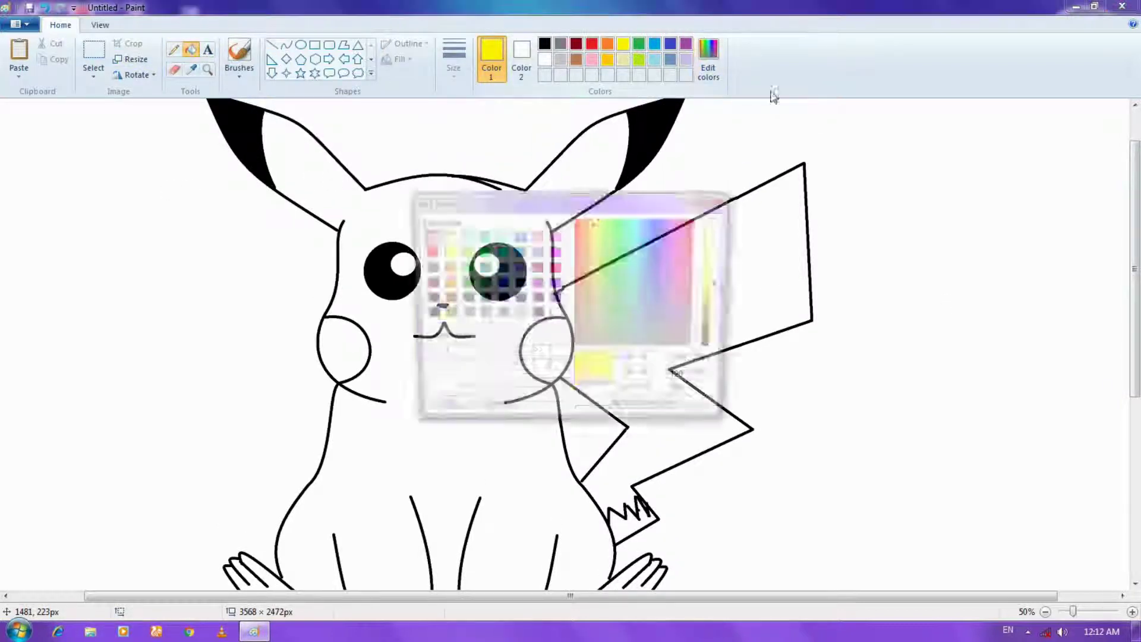
mouse_move(724, 285)
mouse_down()
mouse_move(724, 275)
mouse_move(722, 290)
mouse_up()
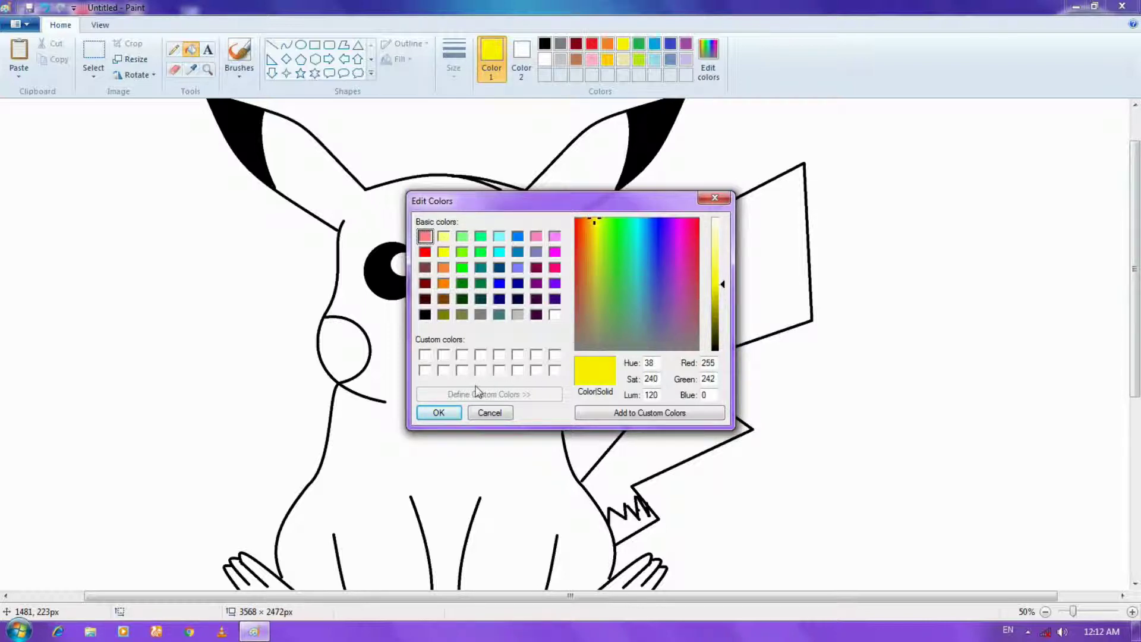
click(443, 413)
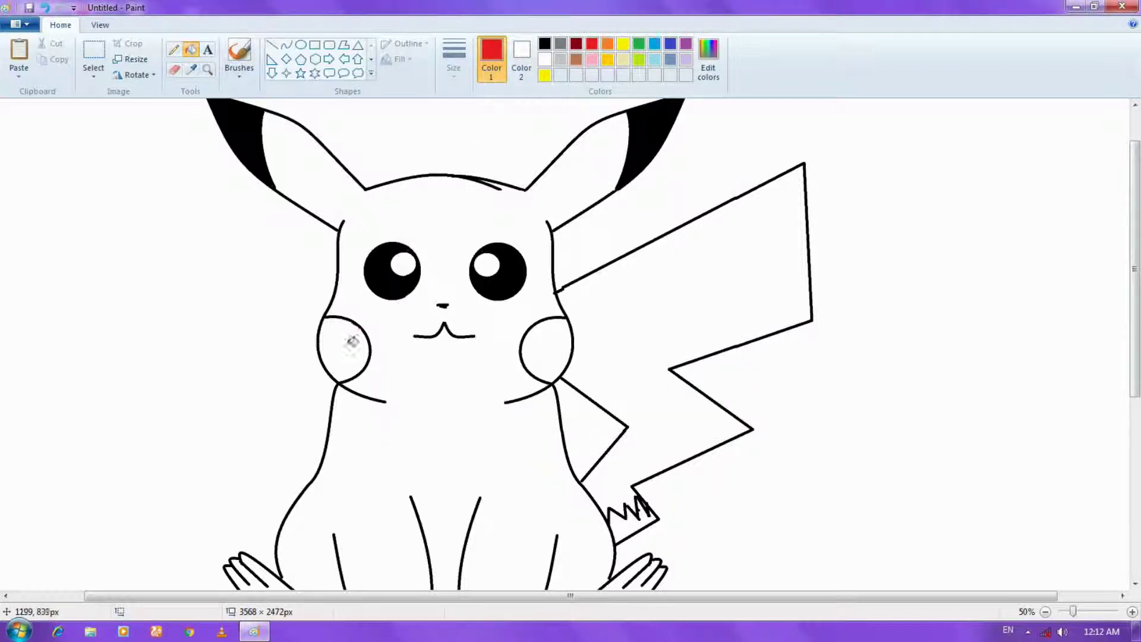
Fill both cheeks with red and the tail's lower end below the zigzag with brown
click(349, 339)
click(547, 344)
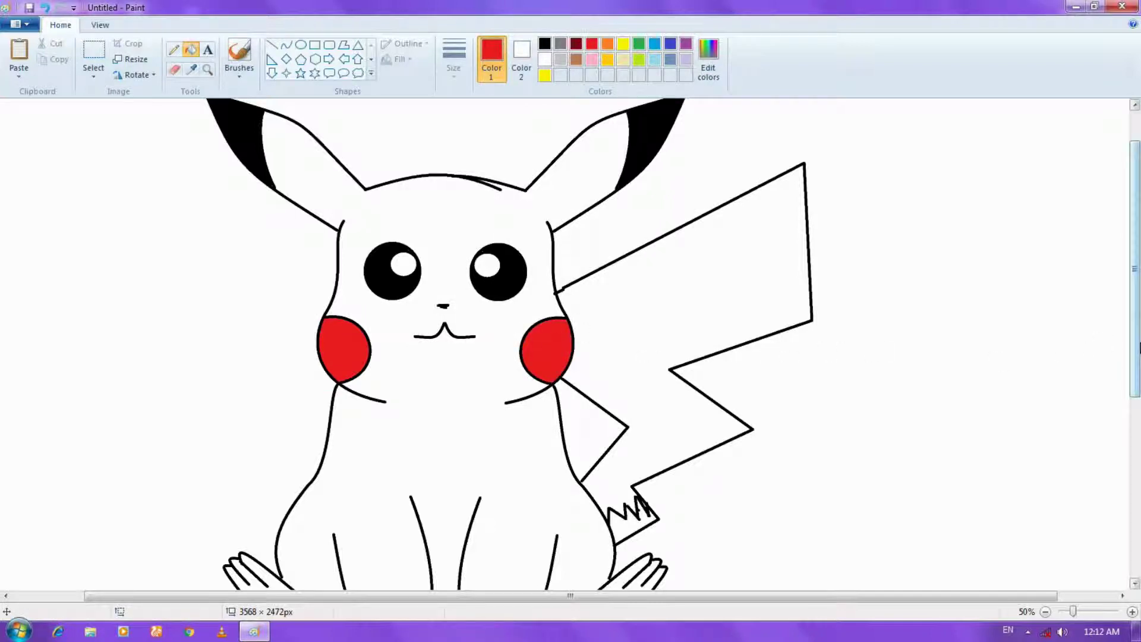
drag(1135, 349, 1135, 372)
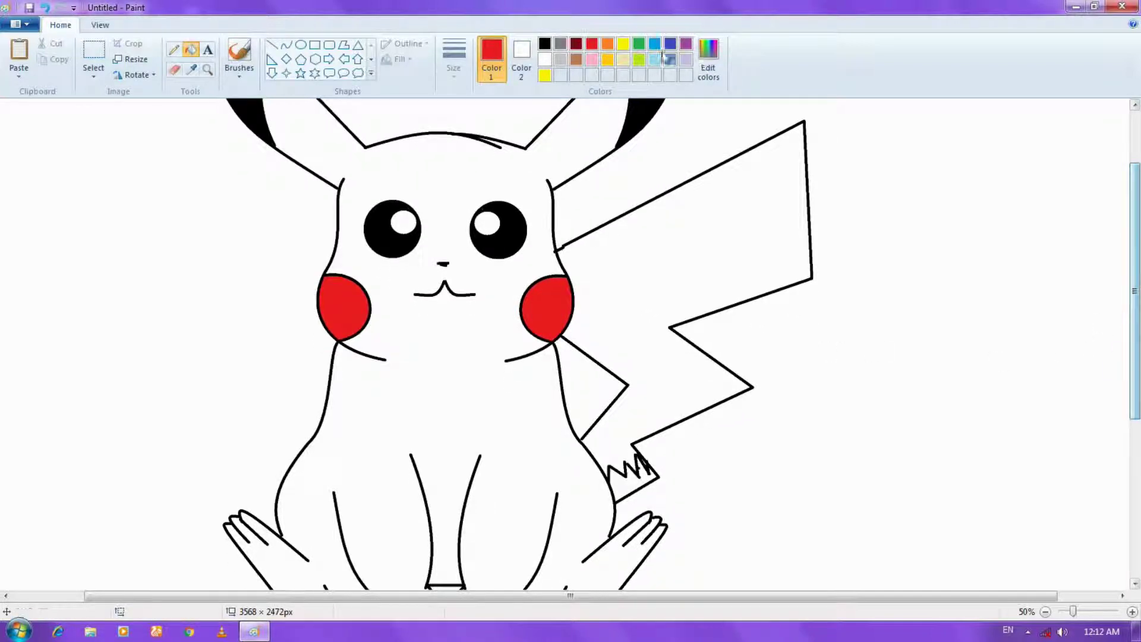
click(576, 59)
click(629, 473)
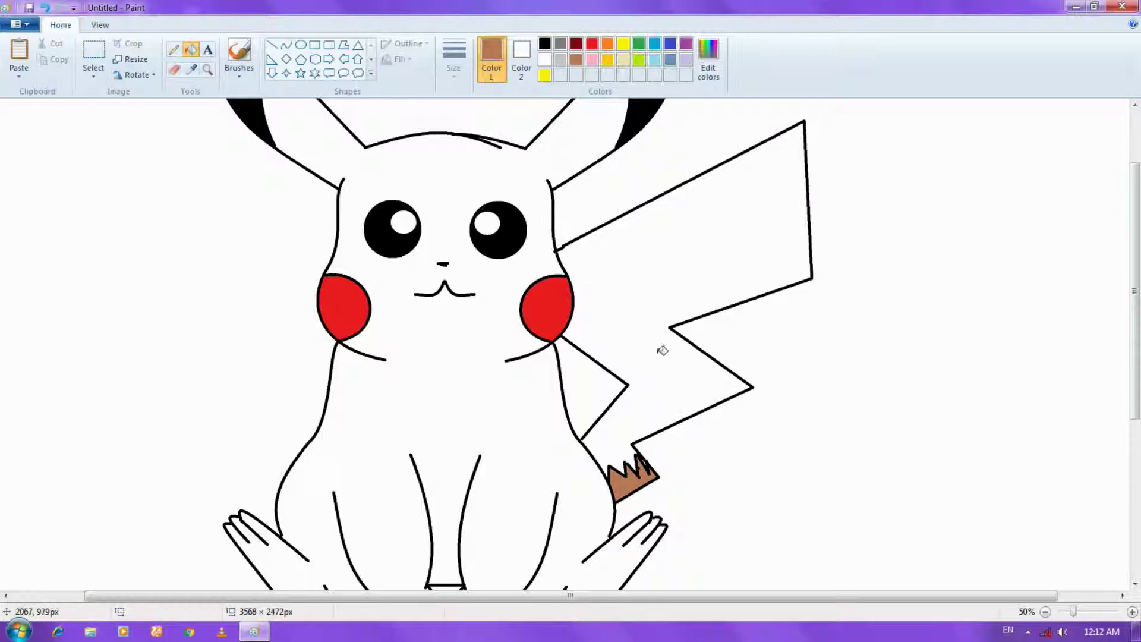
Mix a lighter custom brown from the current brown and refill the tail's lower end with it
click(708, 57)
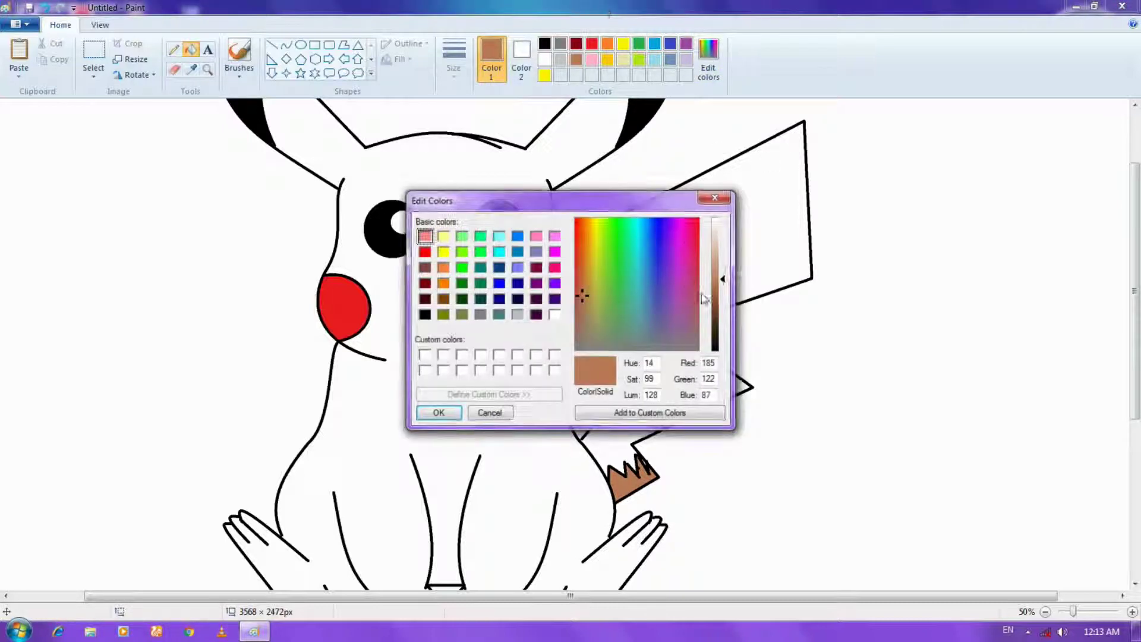
drag(722, 279, 722, 261)
drag(584, 289, 585, 281)
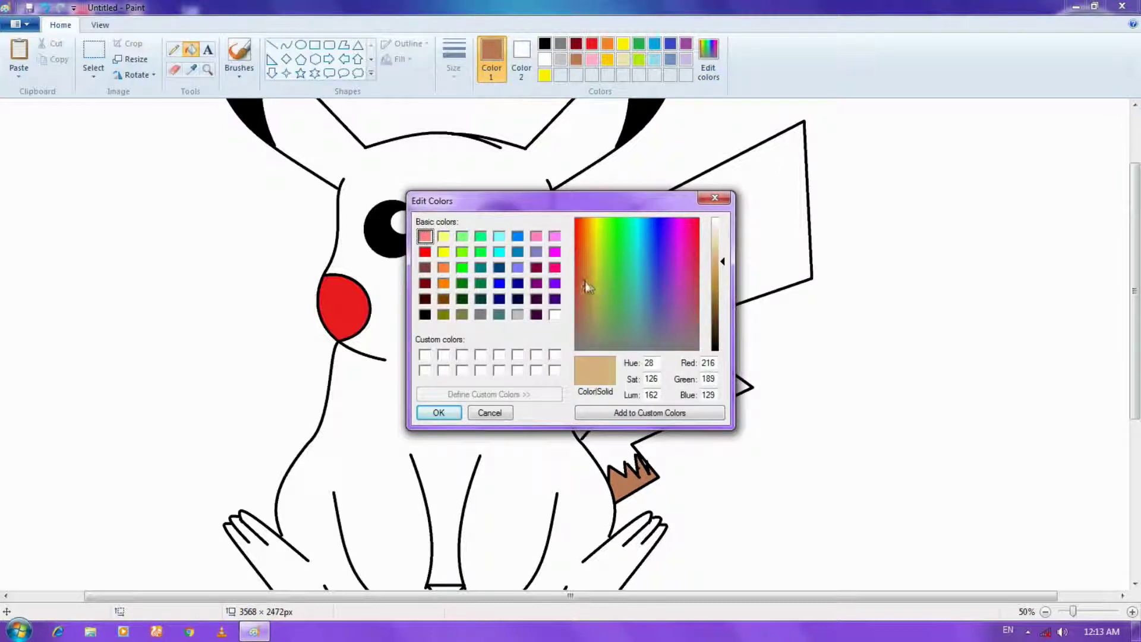
click(580, 277)
click(439, 413)
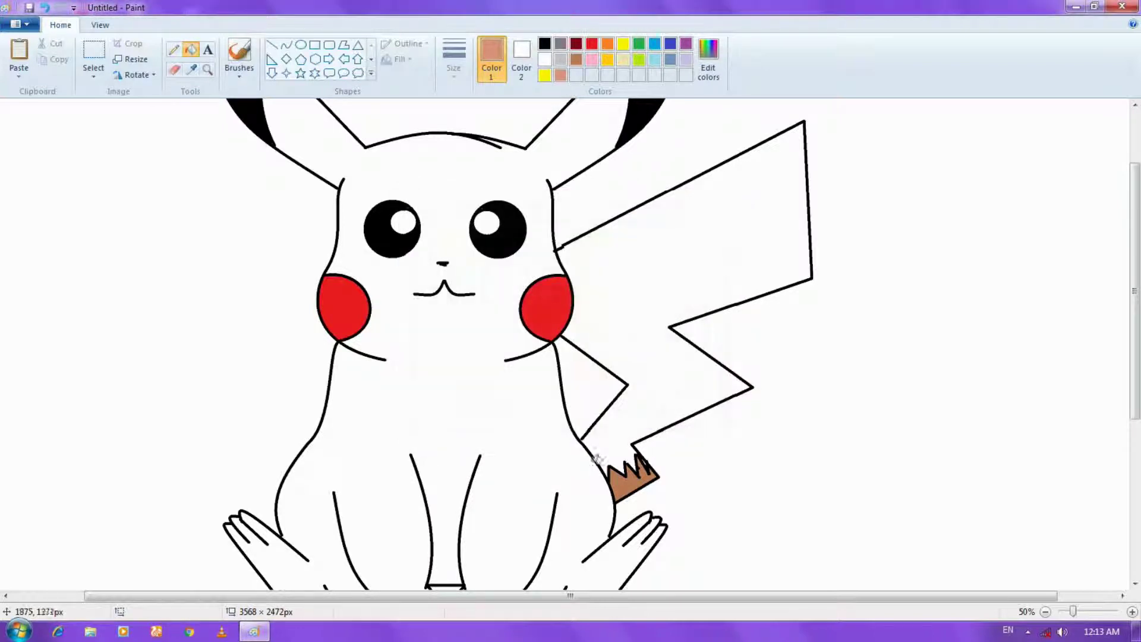
click(630, 479)
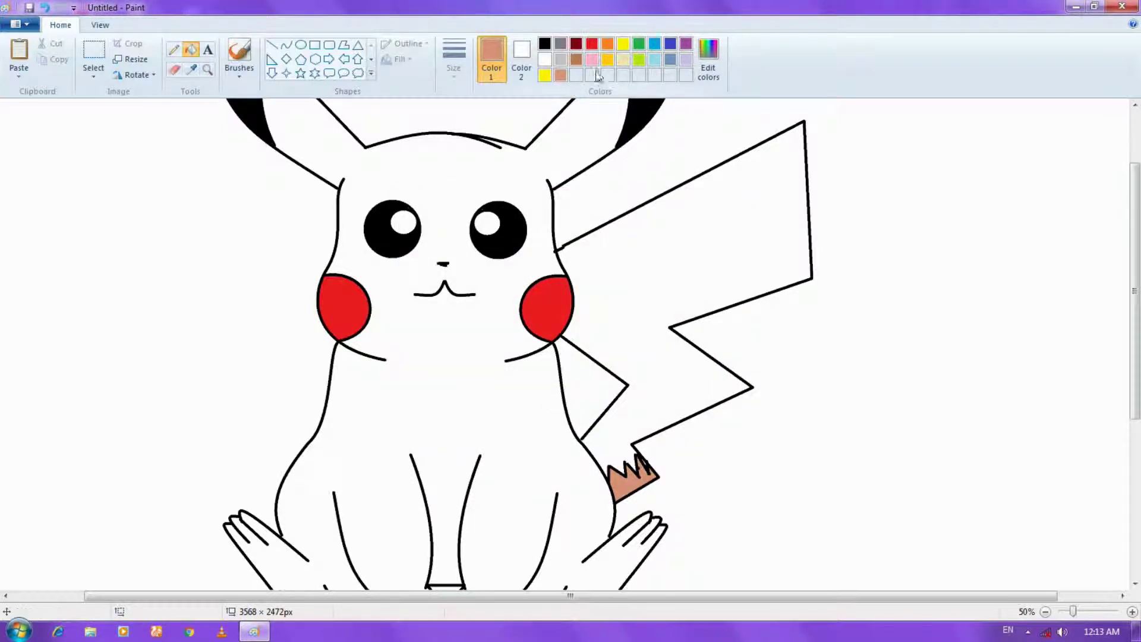
Fill the head and body and the large part of the tail with the custom yellow
click(545, 75)
click(469, 196)
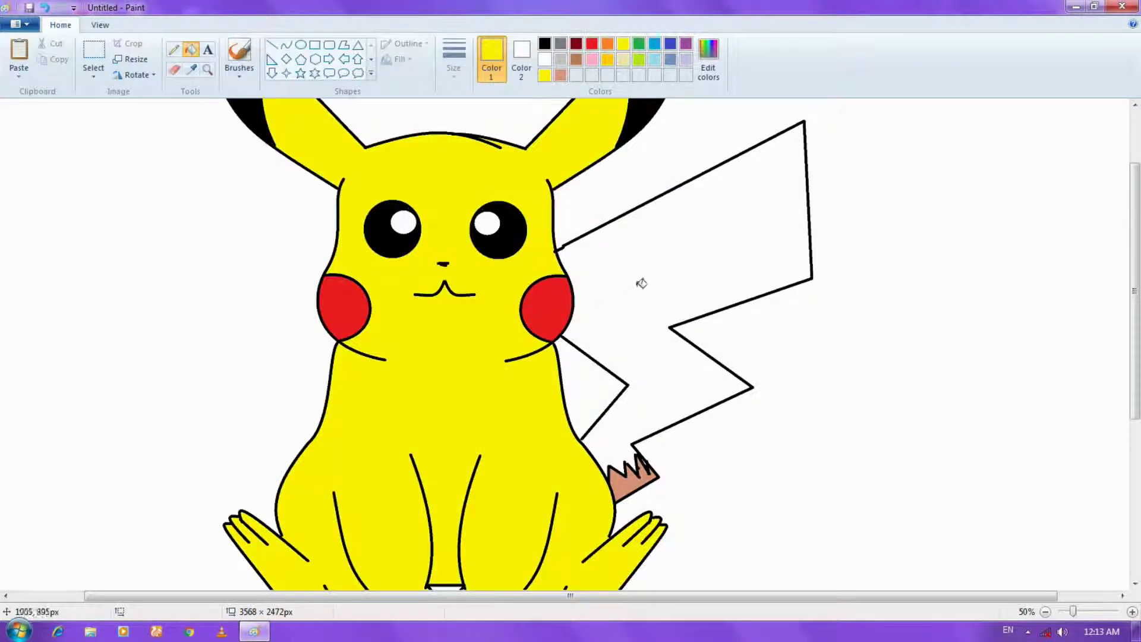
click(639, 283)
Look over the coloured drawing and zoom out to 25% to view the whole canvas
drag(1137, 340, 1140, 355)
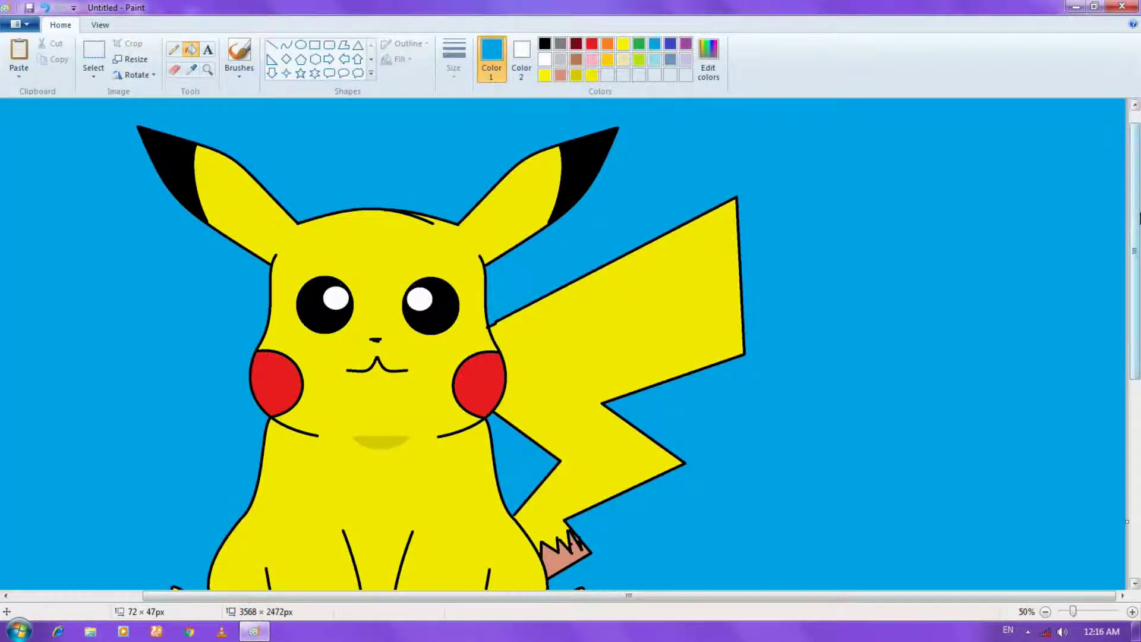
mouse_move(1138, 232)
mouse_down()
mouse_move(1138, 221)
mouse_move(1138, 258)
mouse_move(1139, 220)
mouse_move(1140, 251)
mouse_up()
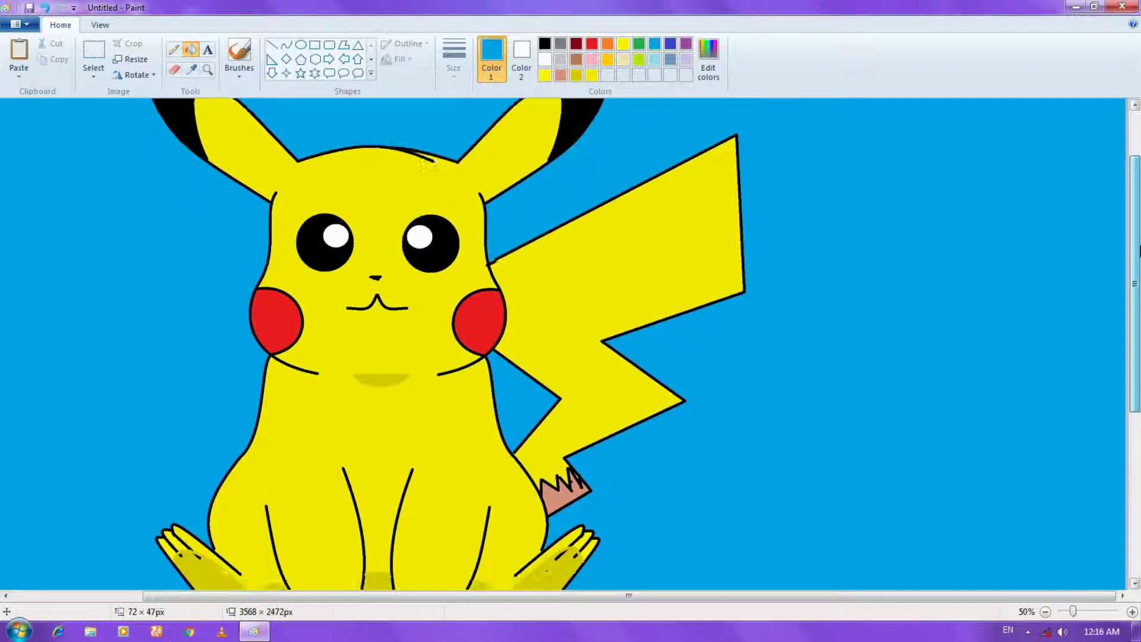
click(1046, 612)
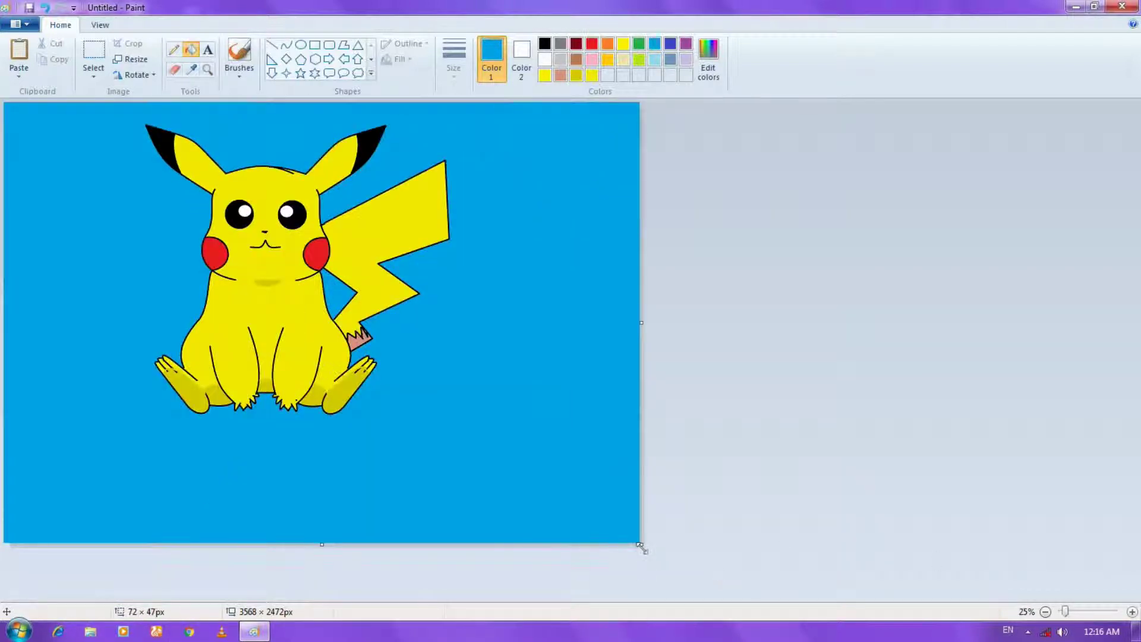